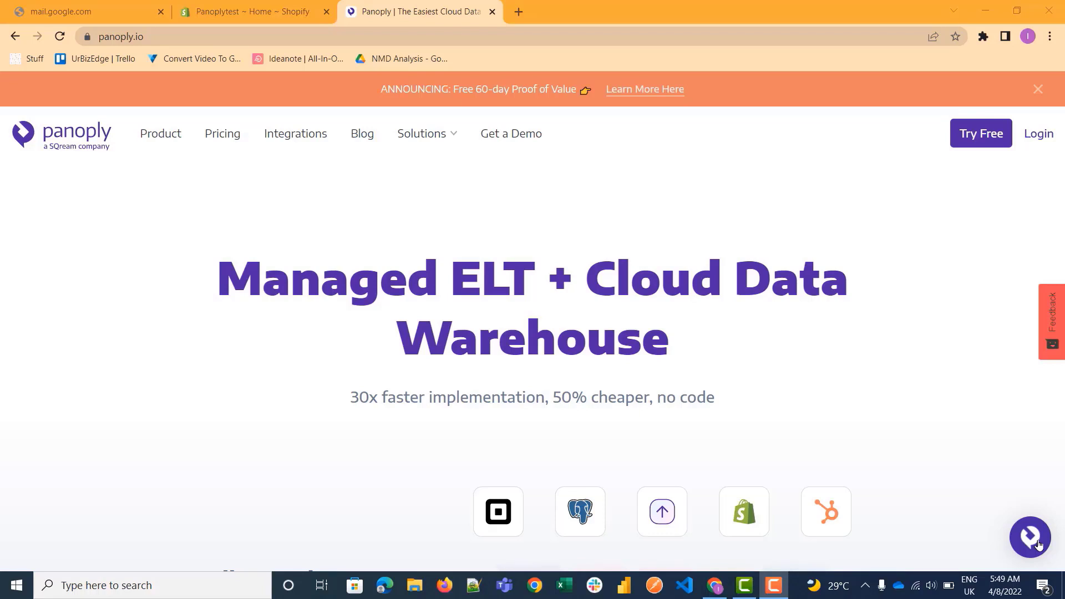
scroll(1034, 538, "down", 1)
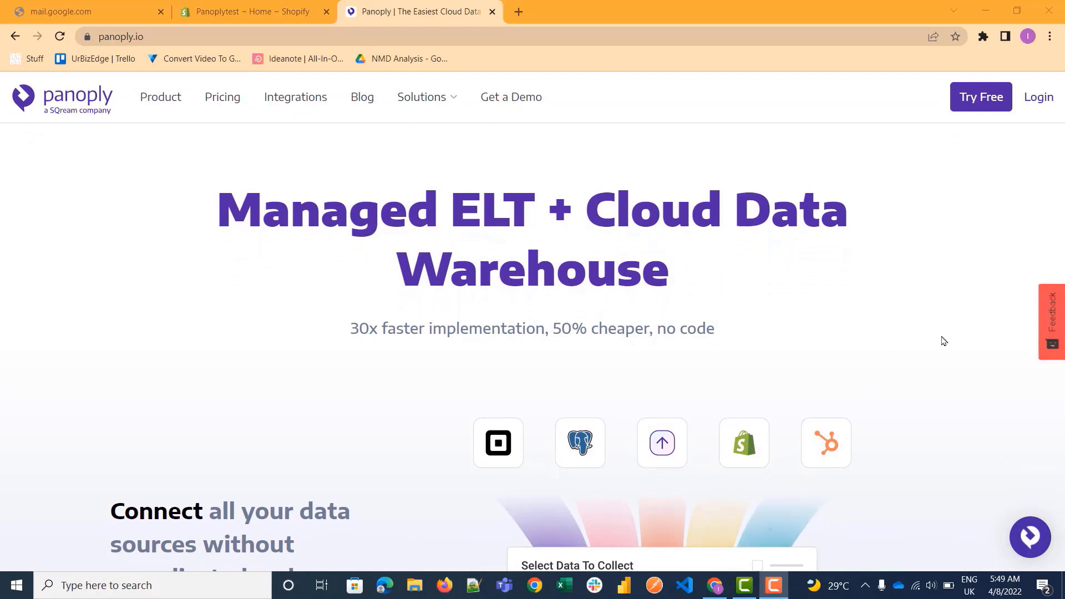
scroll(467, 358, "up", 1)
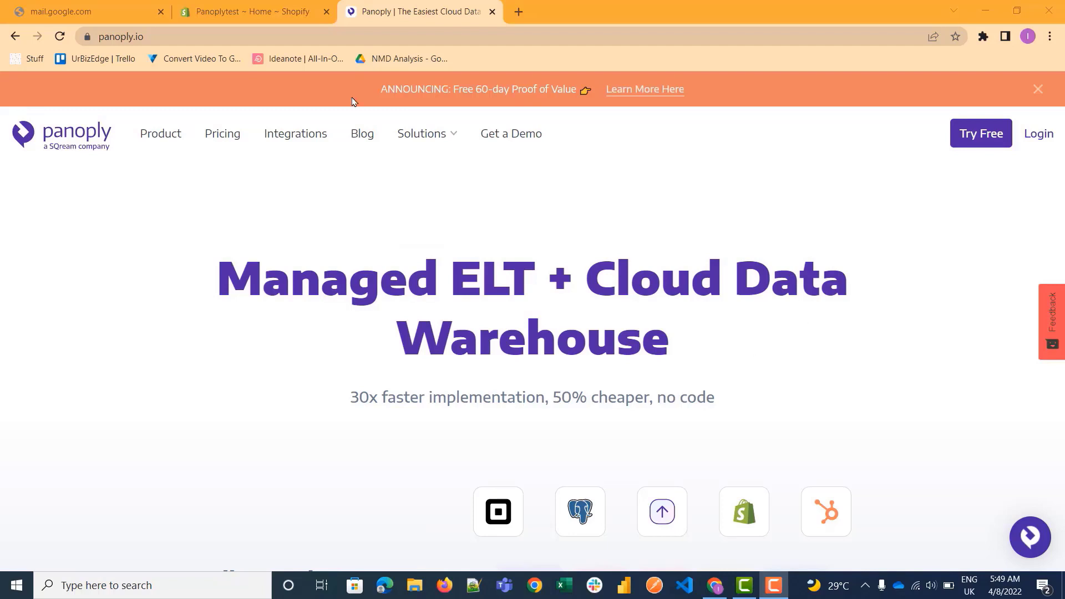
right_click(286, 134)
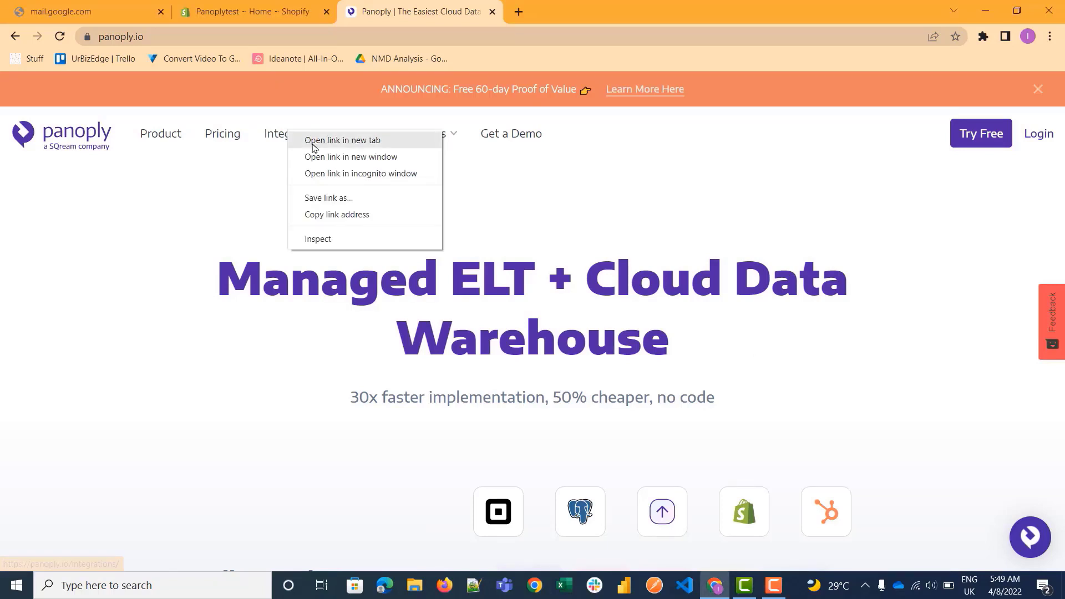
left_click(313, 142)
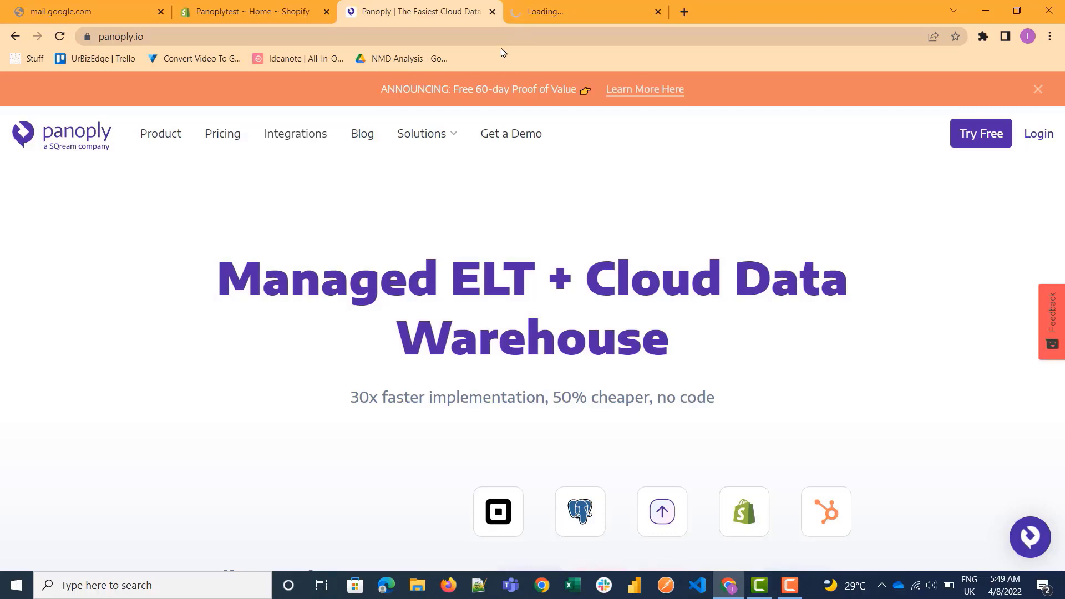
key("ctrl+shift+Tab")
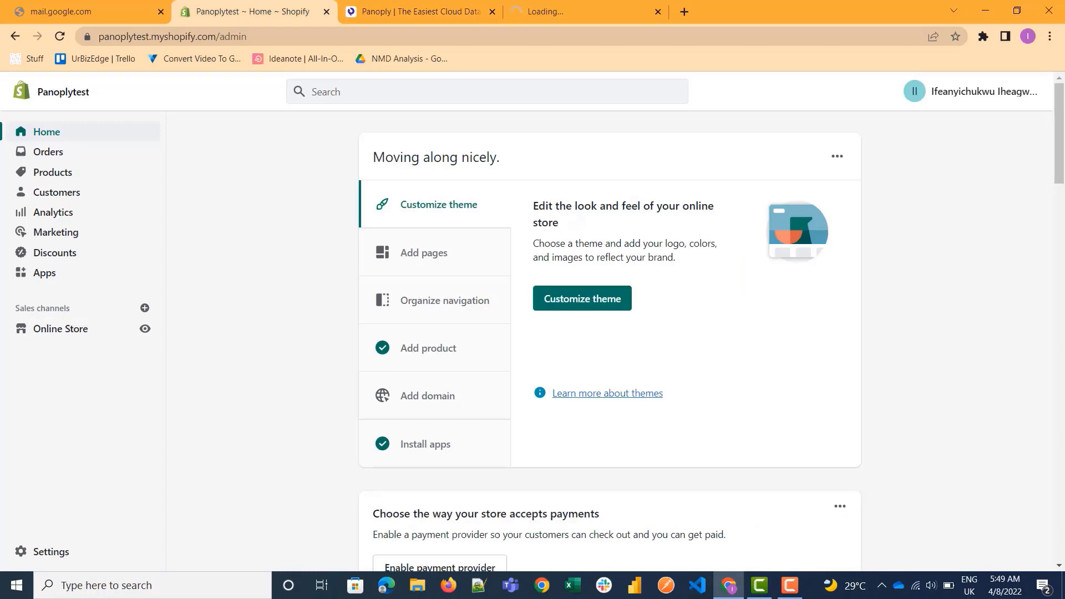
left_click(388, 10)
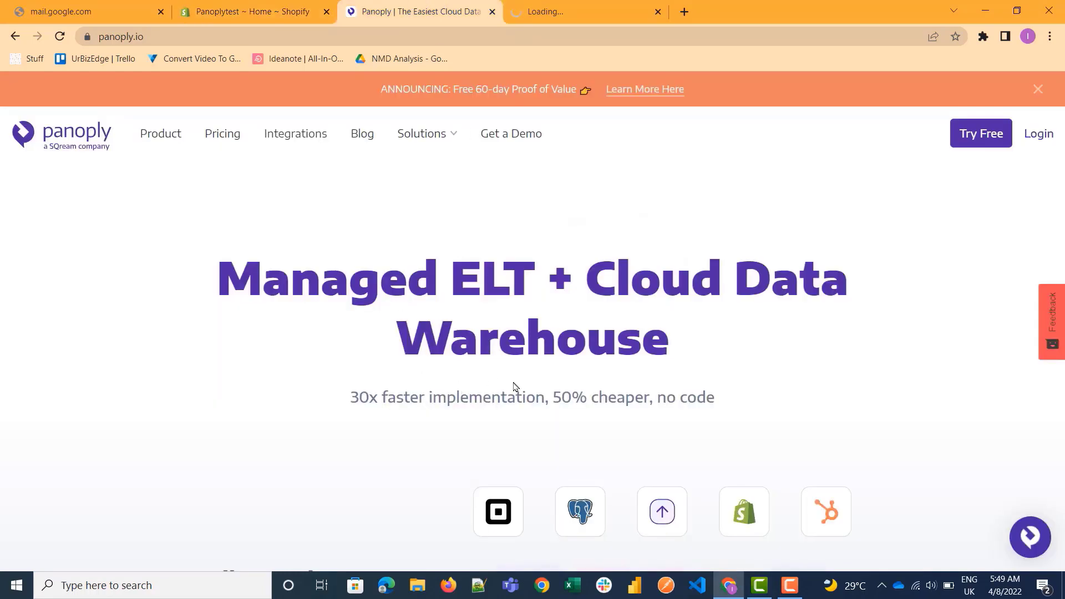
middle_click(539, 11)
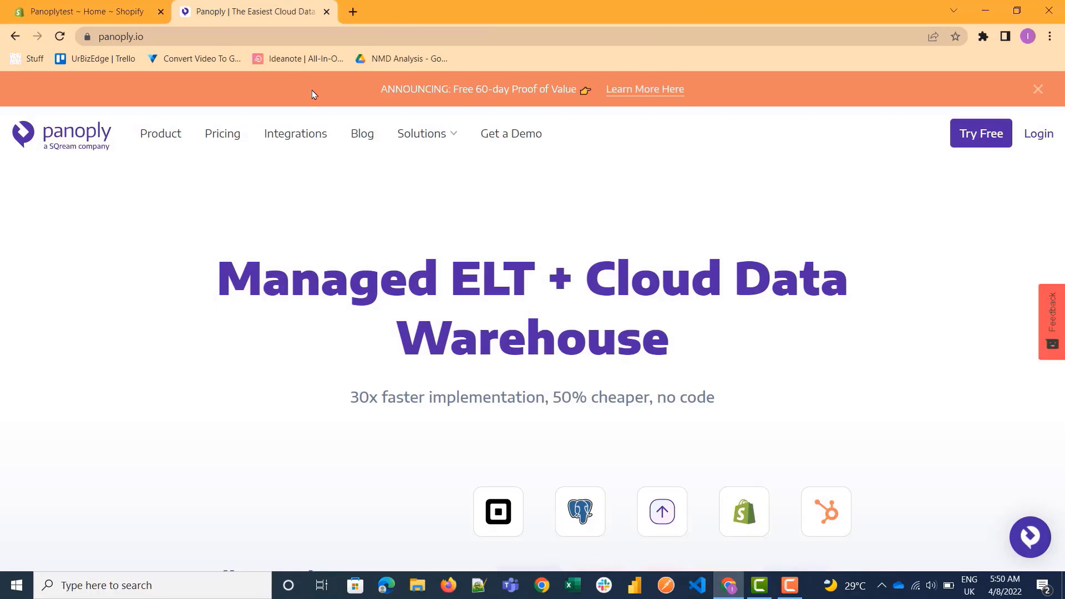
Open Panoply's Integrations page in a new browser tab and search the integrations for "power".
right_click(289, 143)
left_click(311, 150)
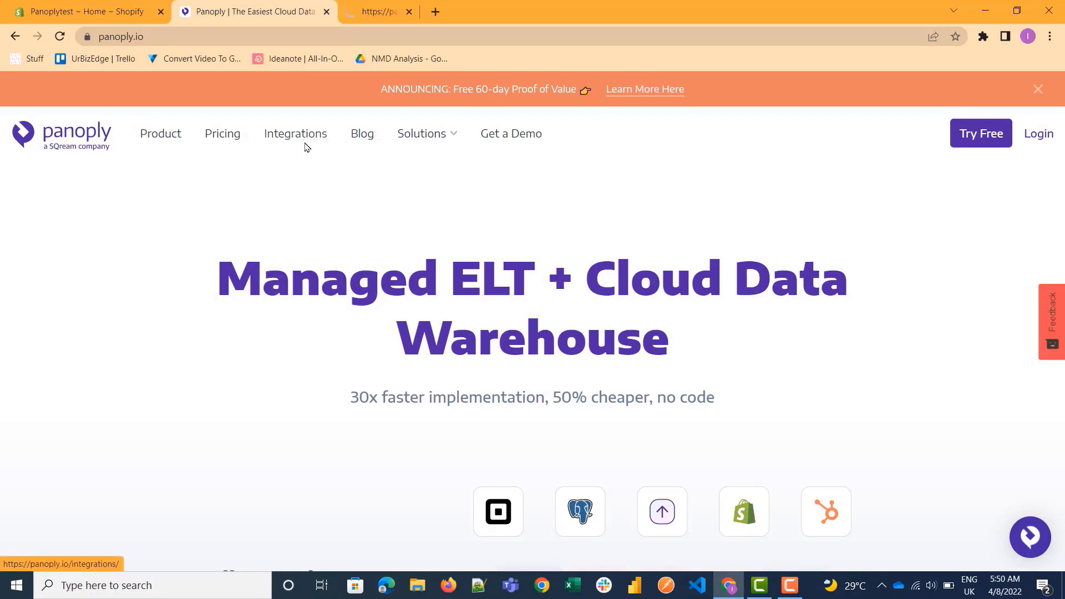
left_click(426, 3)
scroll(628, 323, "down", 10)
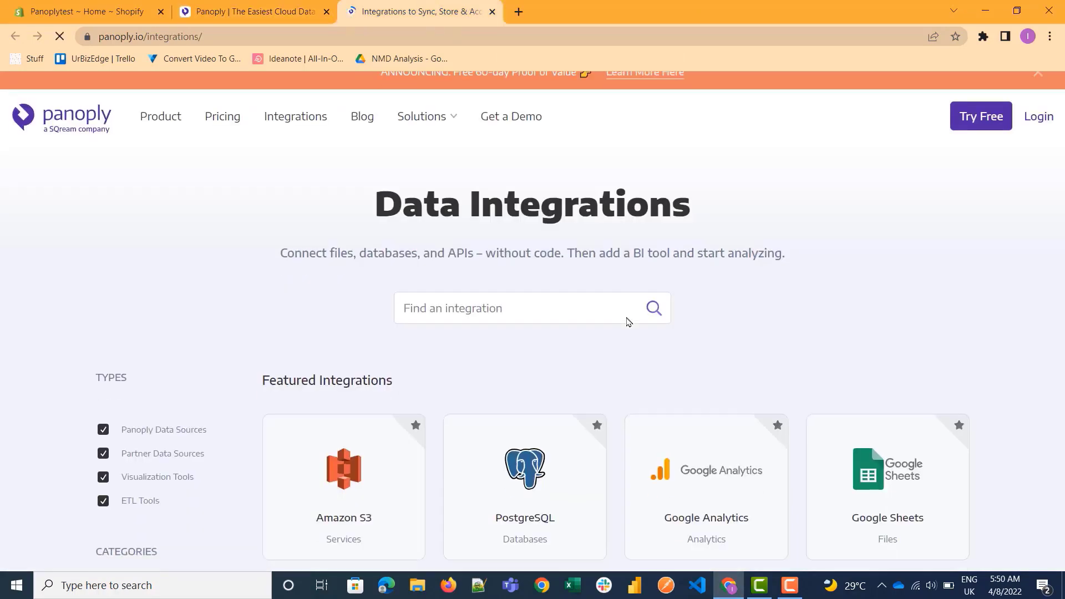
scroll(629, 323, "up", 10)
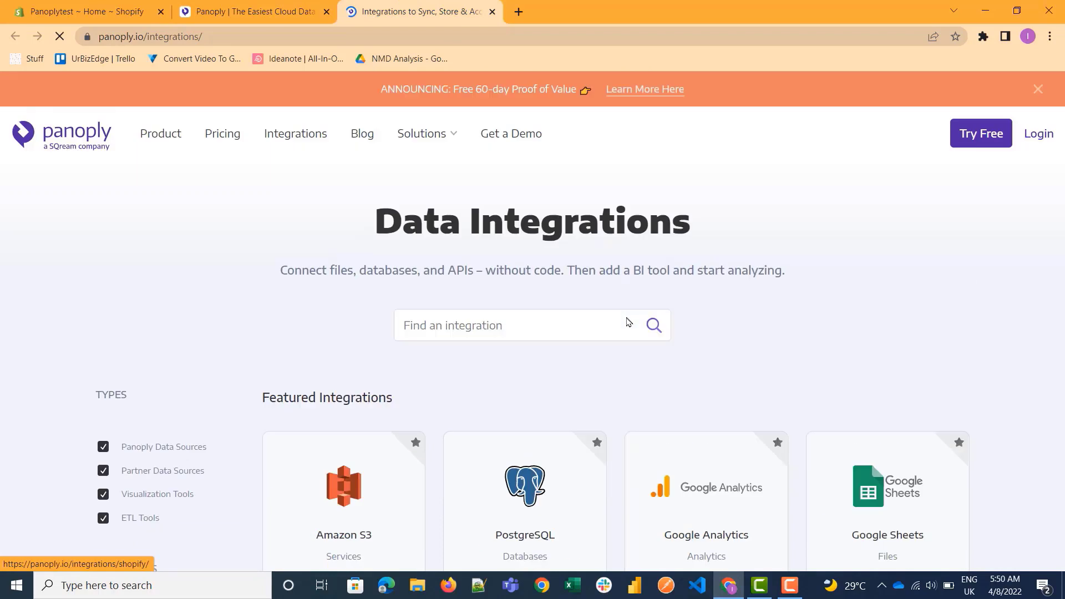
left_click(549, 325)
type("powe")
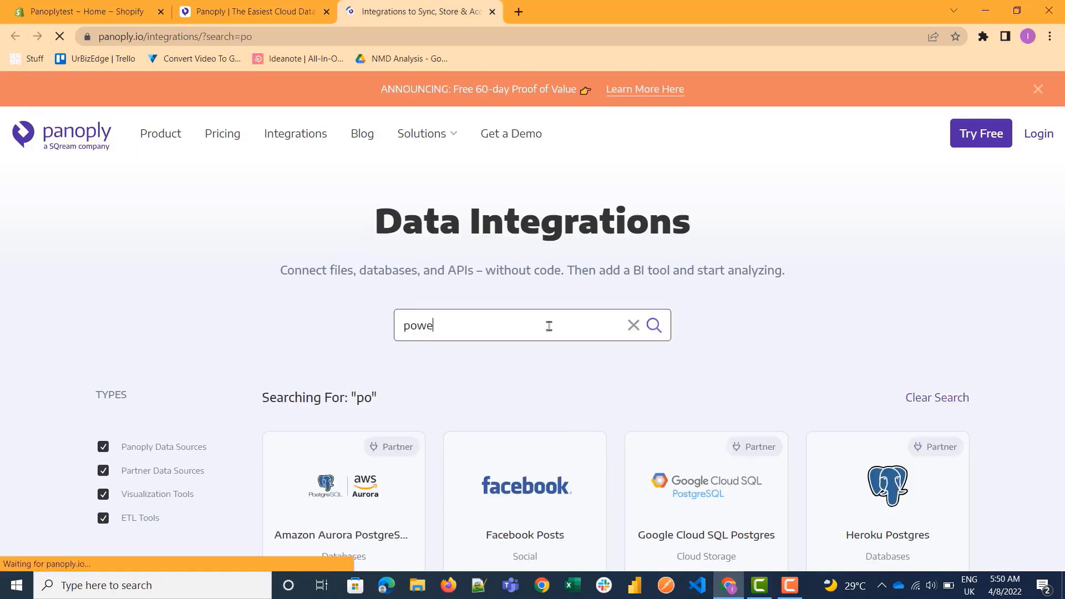
type("r")
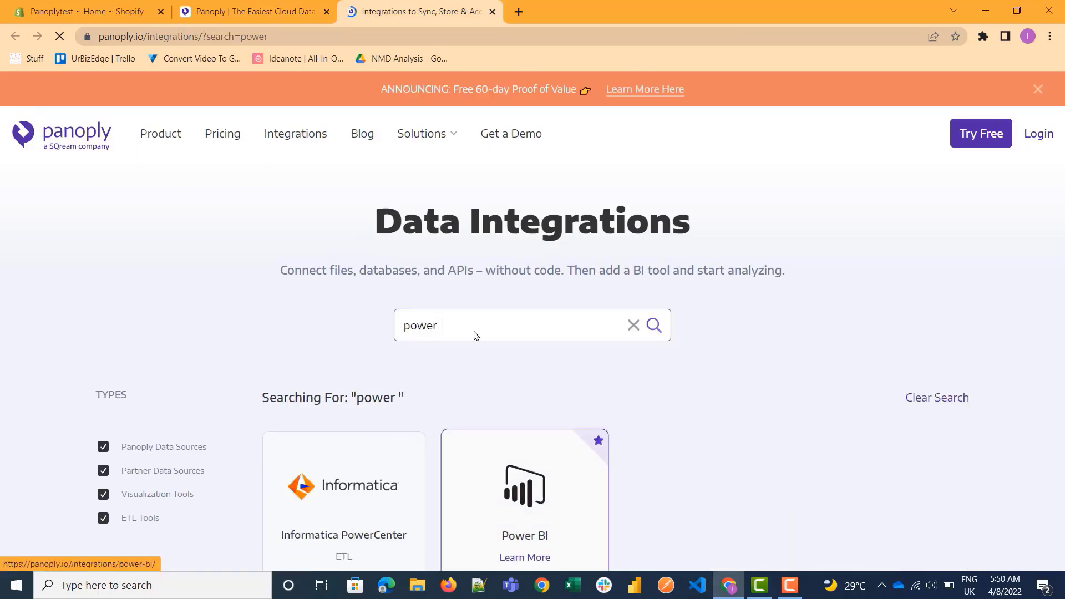
Go from the Panoply homepage into the logged-in platform and add Shopify as a new data source.
left_click(297, 4)
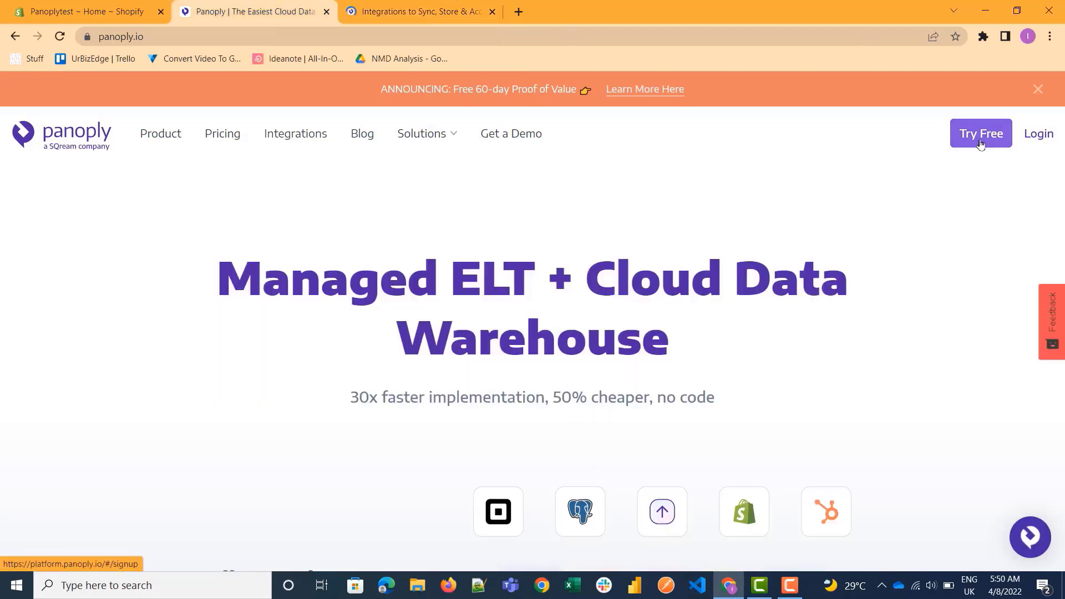
left_click(1039, 137)
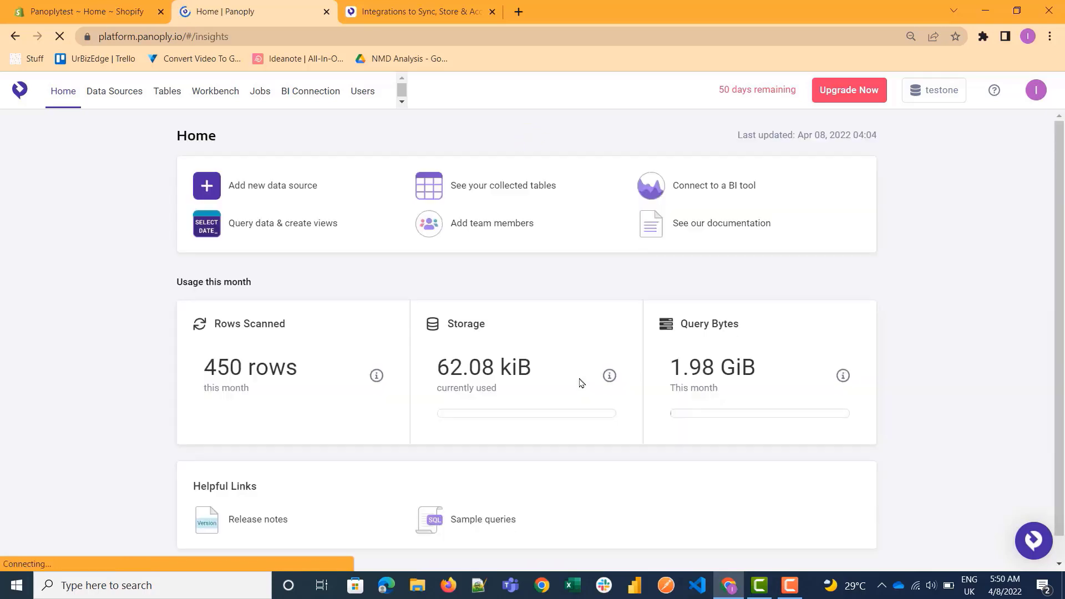
left_click(262, 189)
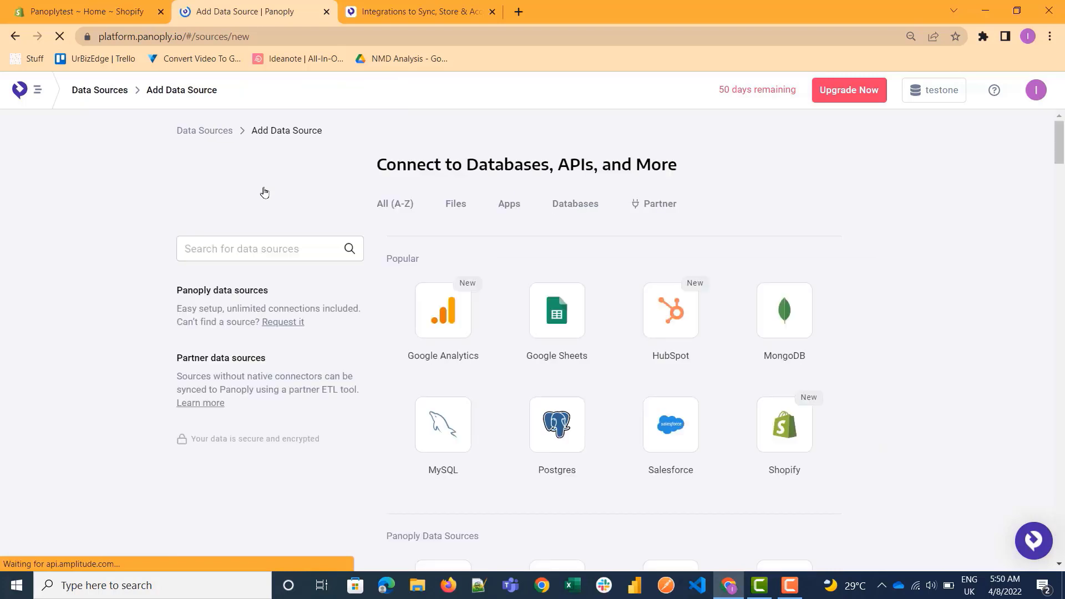
left_click(802, 450)
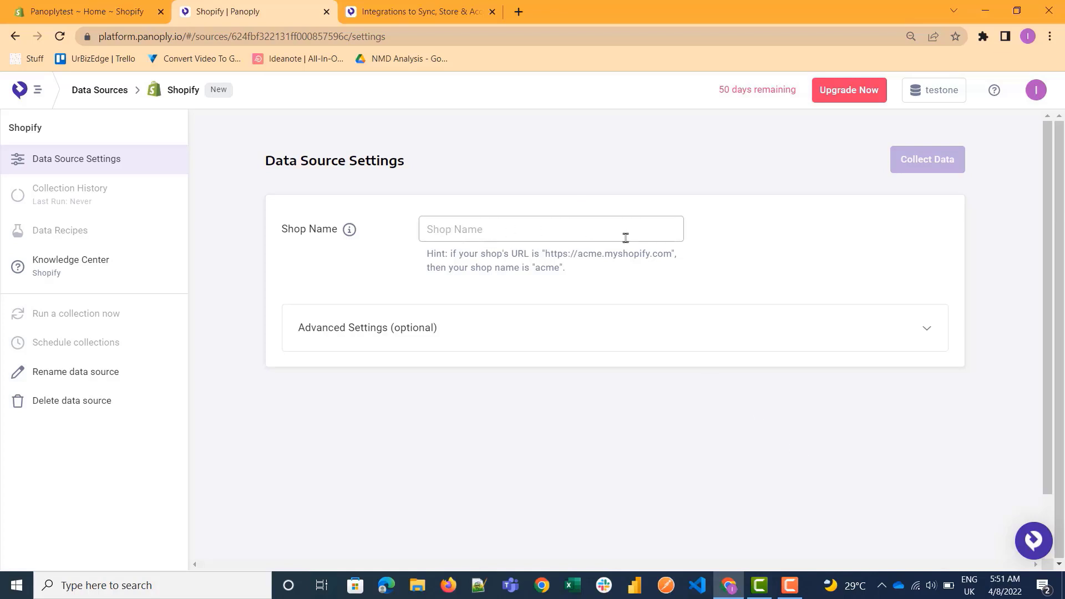
Copy the Panoplytest store's admin URL from Shopify into the data source's Shop Name field.
left_click(139, 19)
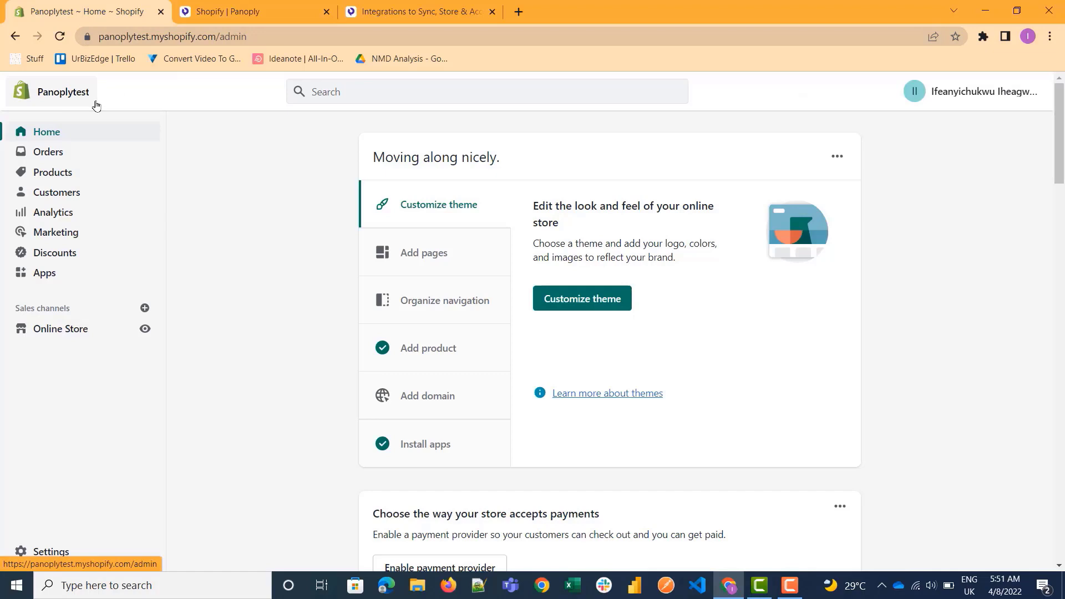
left_click(298, 36)
key("ctrl+c")
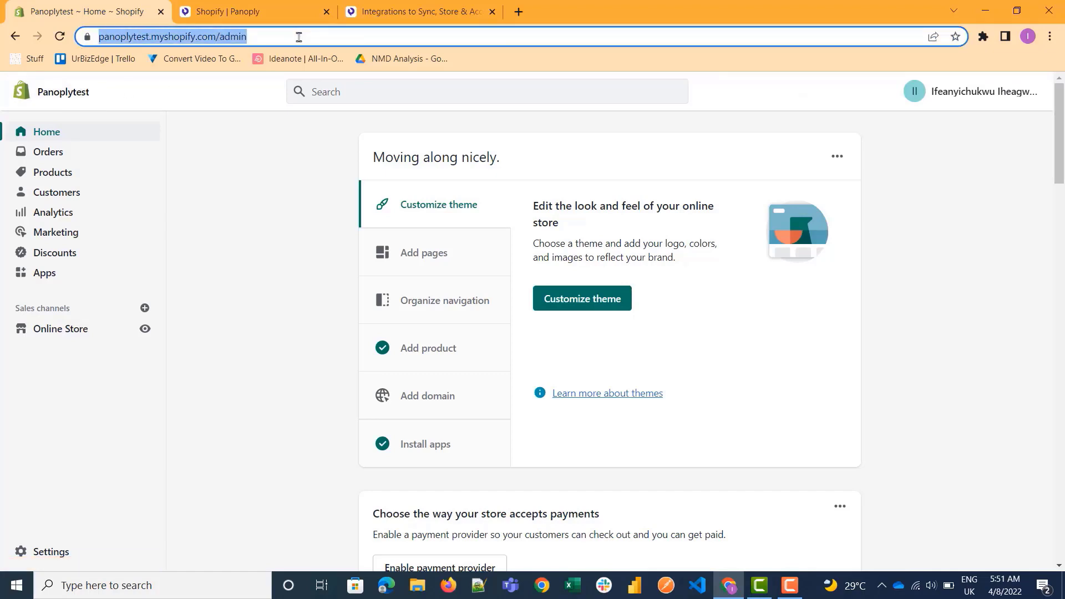
left_click(242, 11)
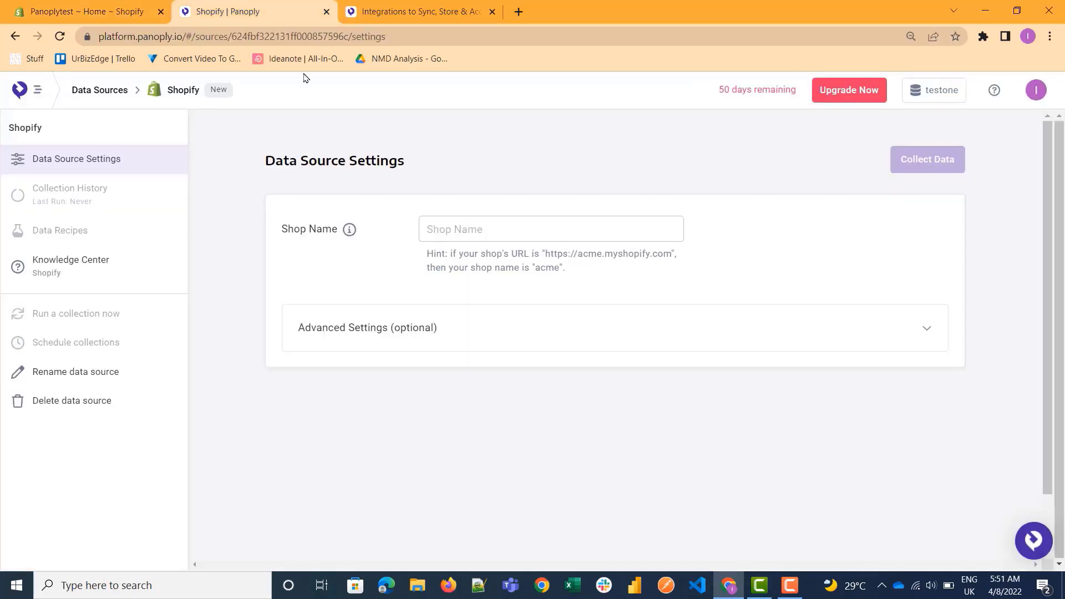
left_click(436, 232)
key("ctrl+v")
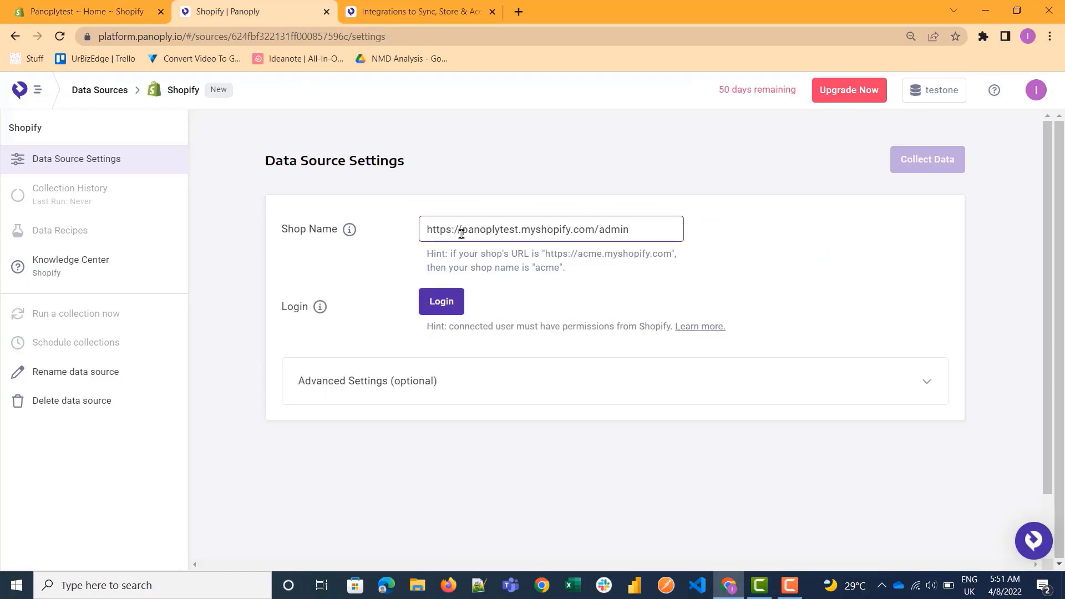
Trim the pasted URL to the shop name panoplytest and log the data source in to Shopify.
key("BackSpace")
key("BackSpace")
key("BackSpace")
key("BackSpace")
key("BackSpace")
key("BackSpace")
key("BackSpace")
key("BackSpace")
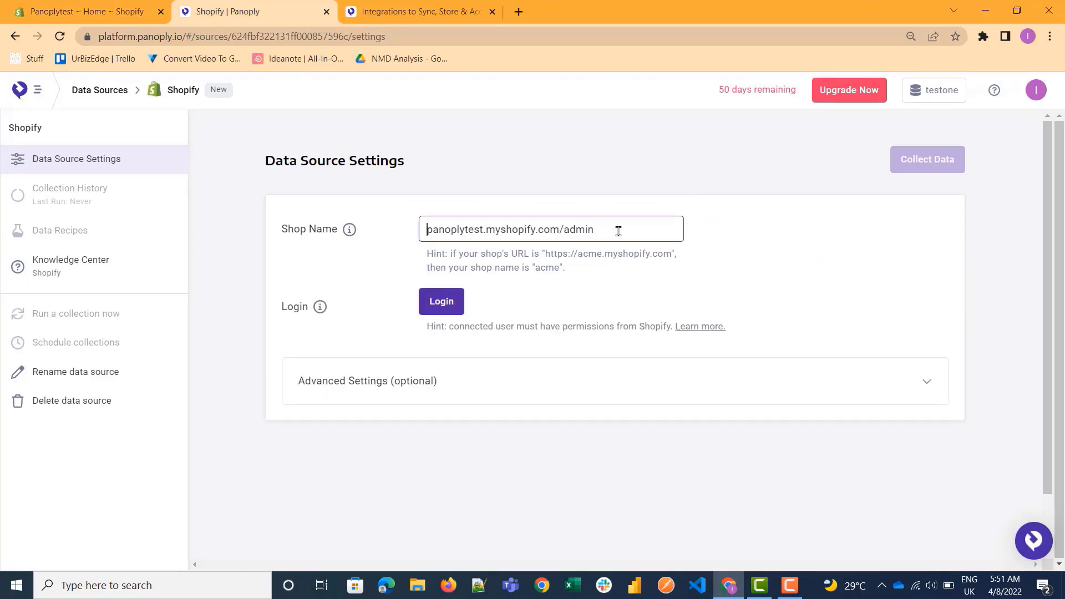
key("shift+Left")
key("shift+Left")
key("shift+Left")
key("shift+Left")
key("shift+Left")
key("shift+Left")
key("shift+Left")
key("shift+Left")
key("shift+Left")
key("shift+Left")
key("shift+Left")
key("shift+Left")
key("shift+Left")
key("shift+Left")
key("shift+Left")
key("shift+Left")
key("shift+Left")
key("shift+Left")
key("shift+Left")
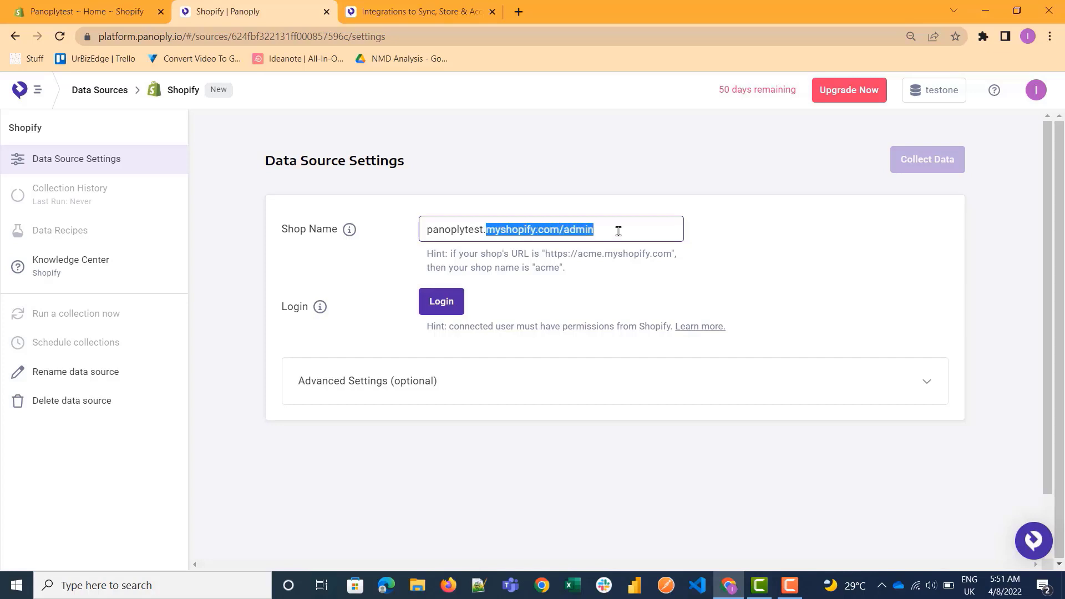
key("BackSpace")
left_click(455, 296)
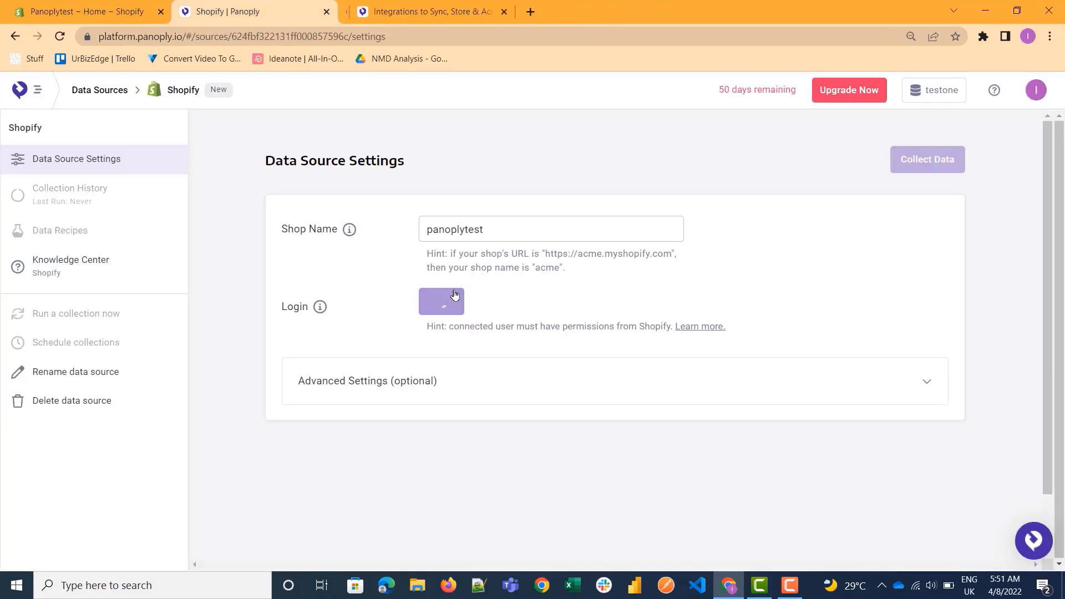
Select all ten resources on the first page of available data, from Customer - Customers through Orders - Draft Order.
scroll(699, 331, "down", 2)
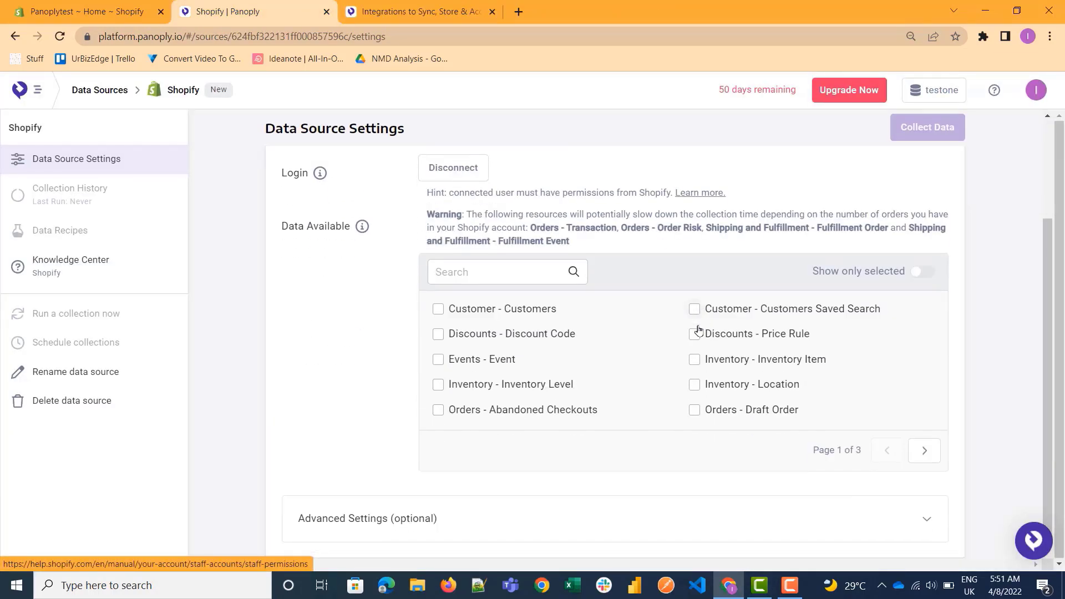
left_click(439, 335)
left_click(438, 359)
left_click(438, 385)
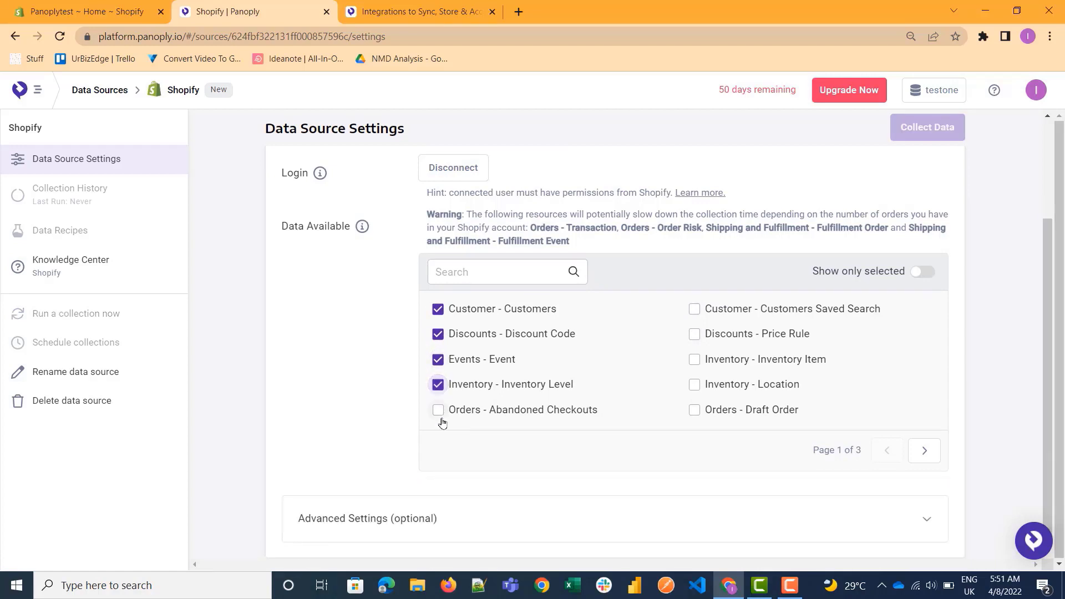
left_click(438, 410)
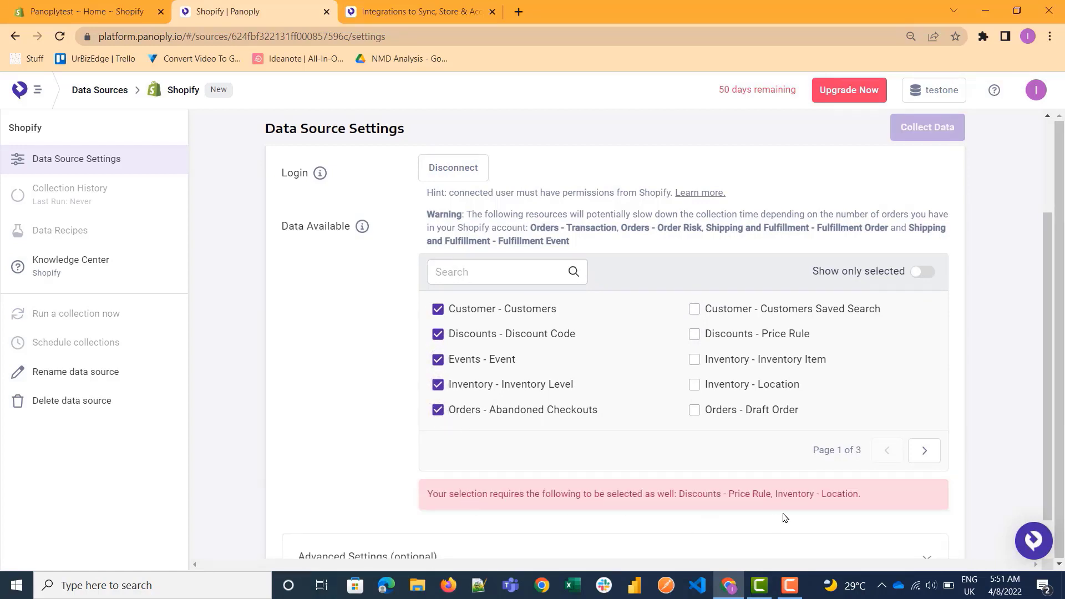
left_click(694, 411)
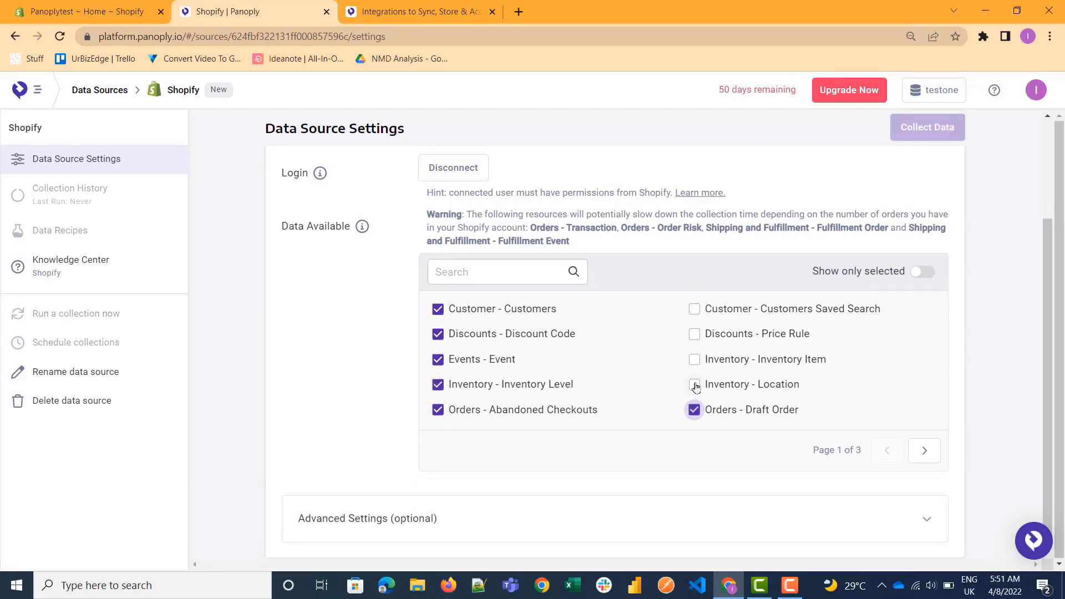
left_click(694, 385)
left_click(694, 360)
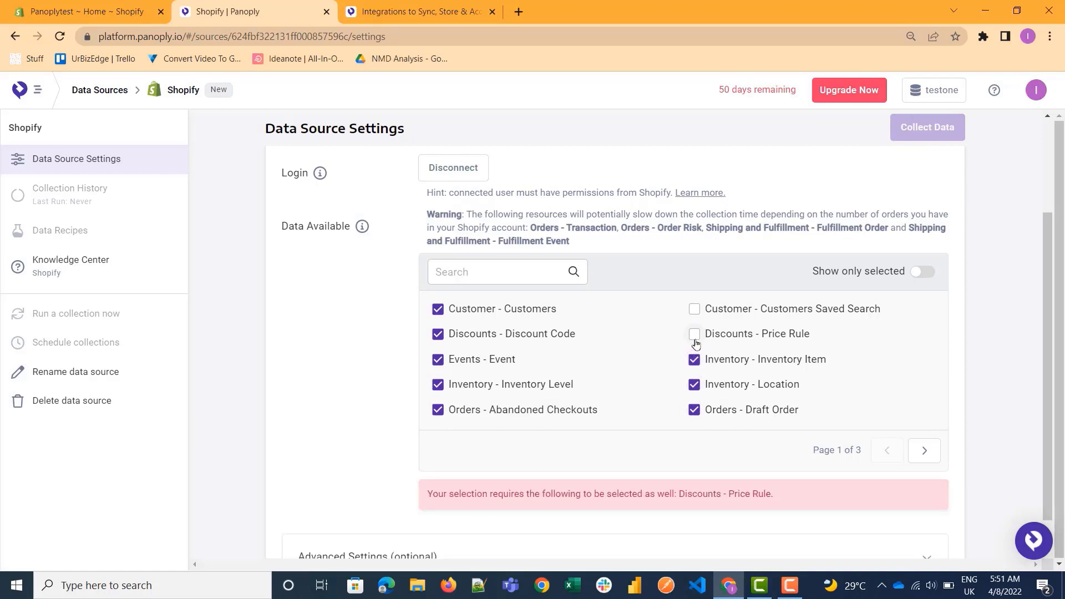
left_click(694, 334)
left_click(694, 309)
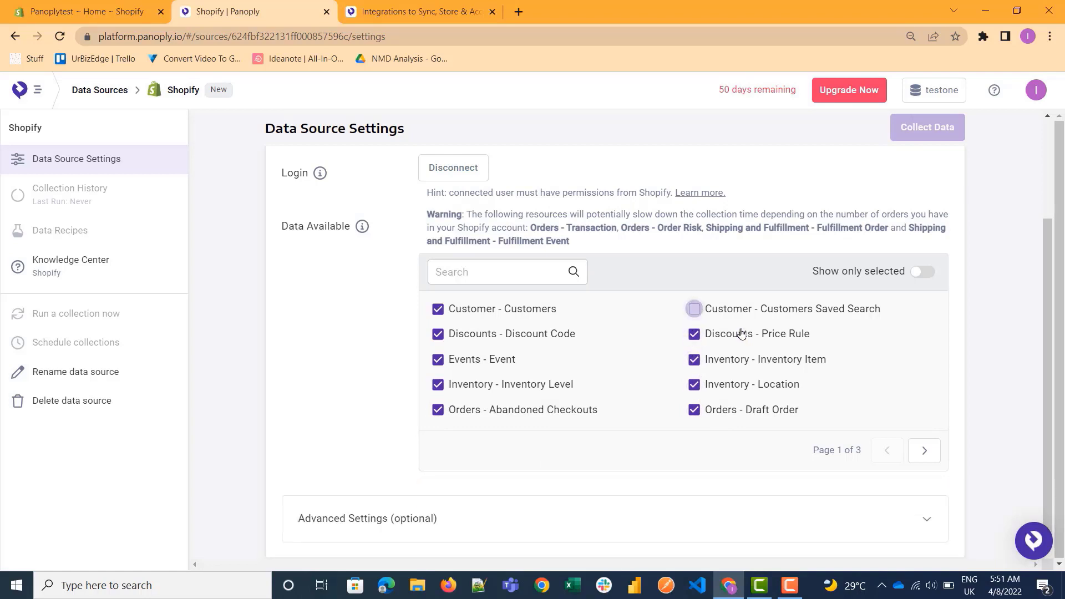
Select all ten resources on the second page of available data, covering the Orders, Products, and Shipping and Fulfillment entries.
left_click(924, 452)
left_click(437, 310)
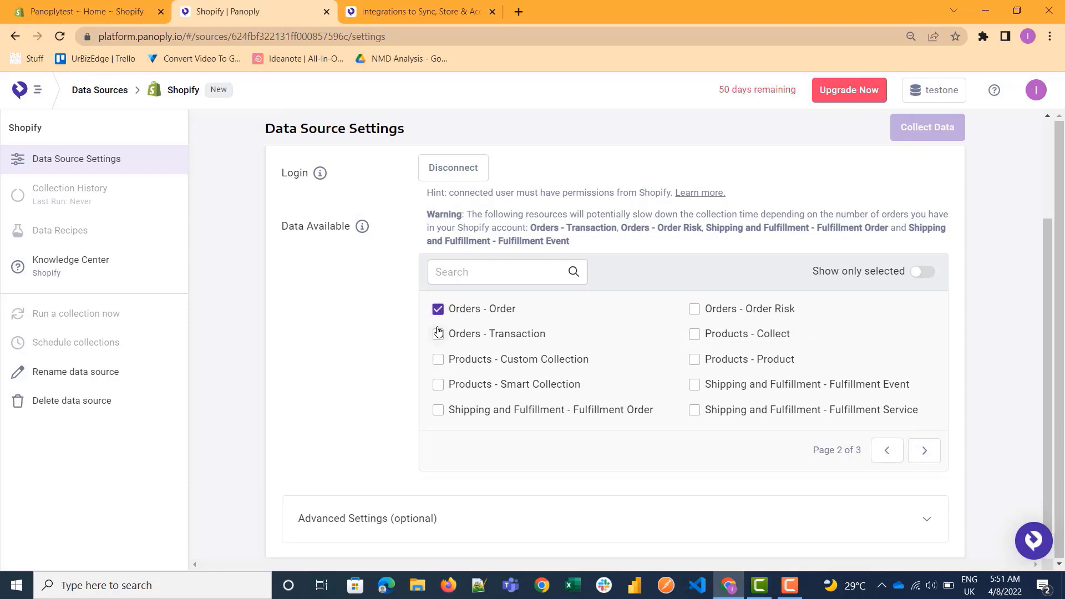
left_click(438, 334)
left_click(439, 360)
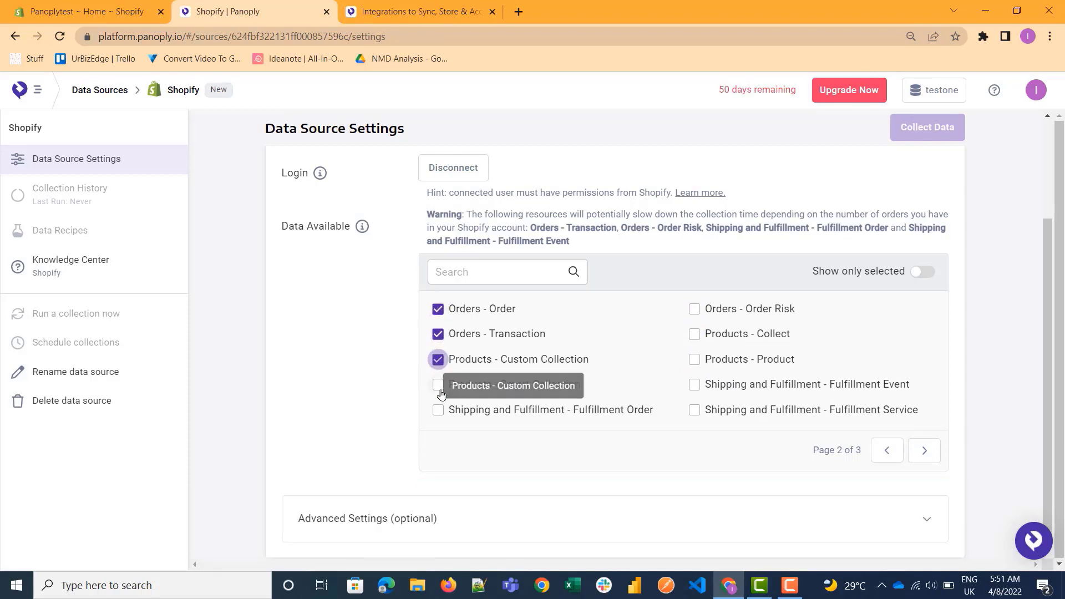
left_click(438, 385)
left_click(438, 411)
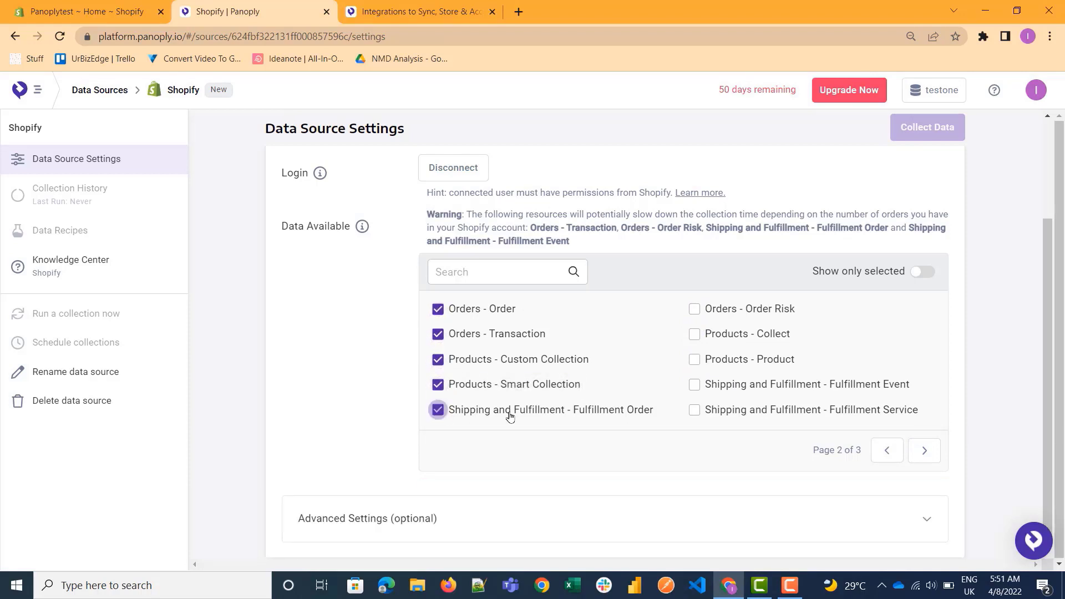
left_click(694, 410)
left_click(694, 385)
left_click(694, 359)
left_click(695, 333)
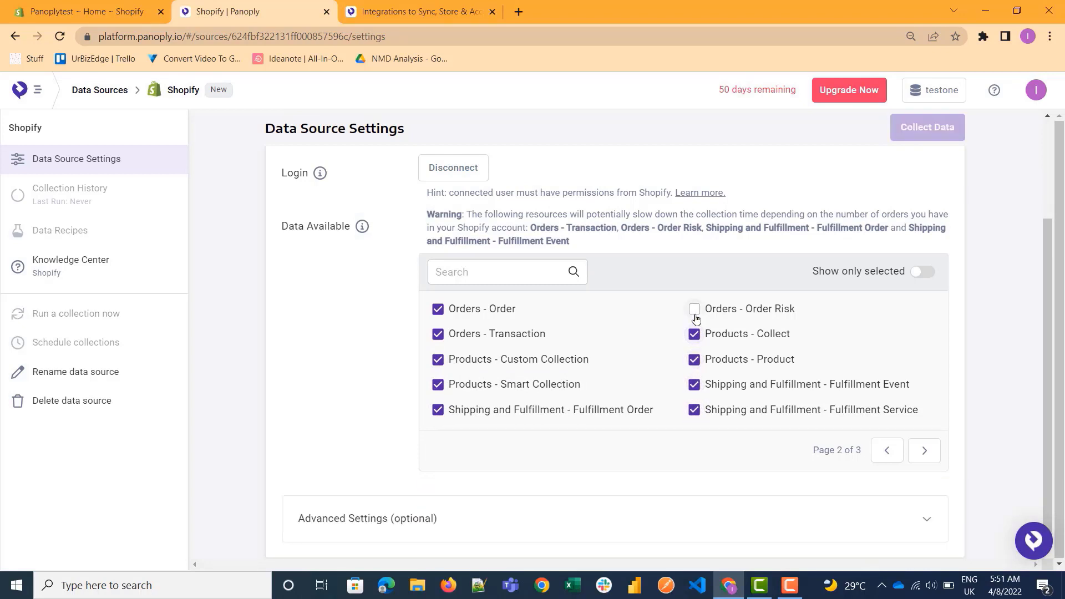
left_click(693, 309)
Check the third page of available data and the optional advanced settings, and save the data source changes.
left_click(923, 449)
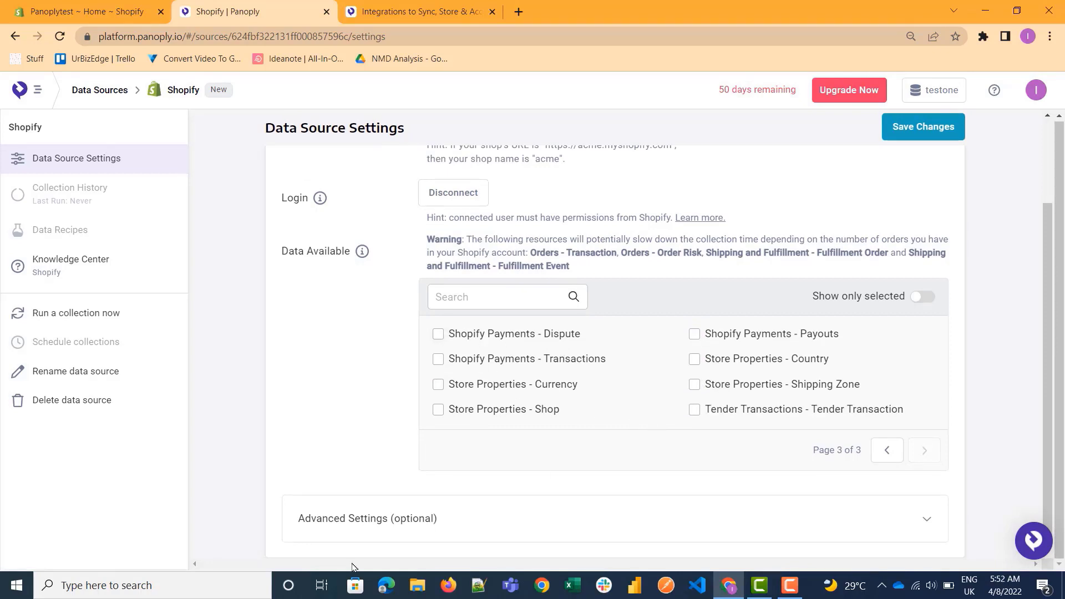
left_click(420, 528)
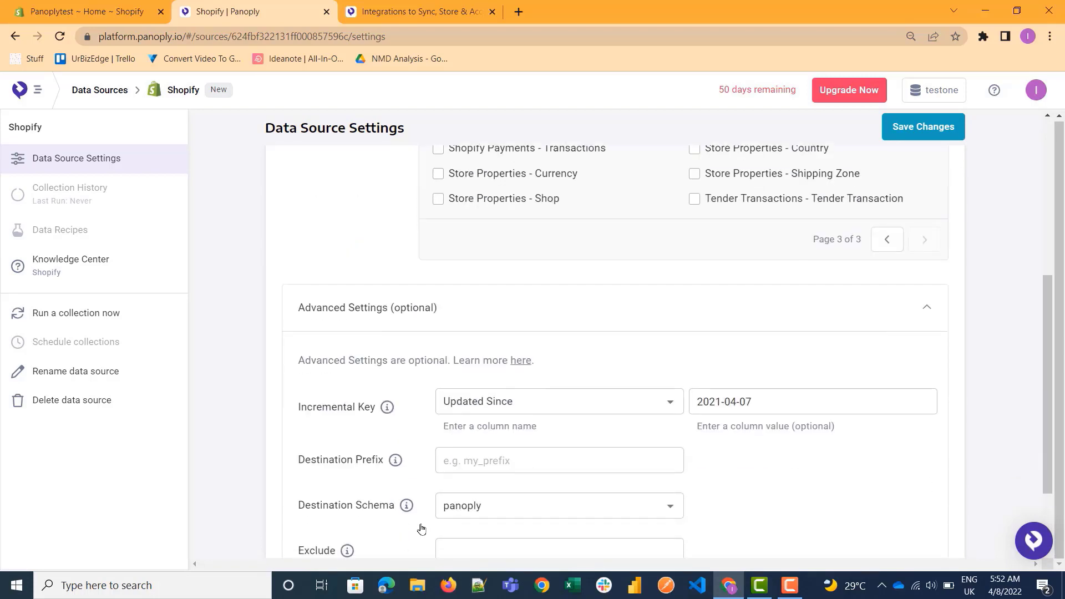
scroll(421, 528, "down", 2)
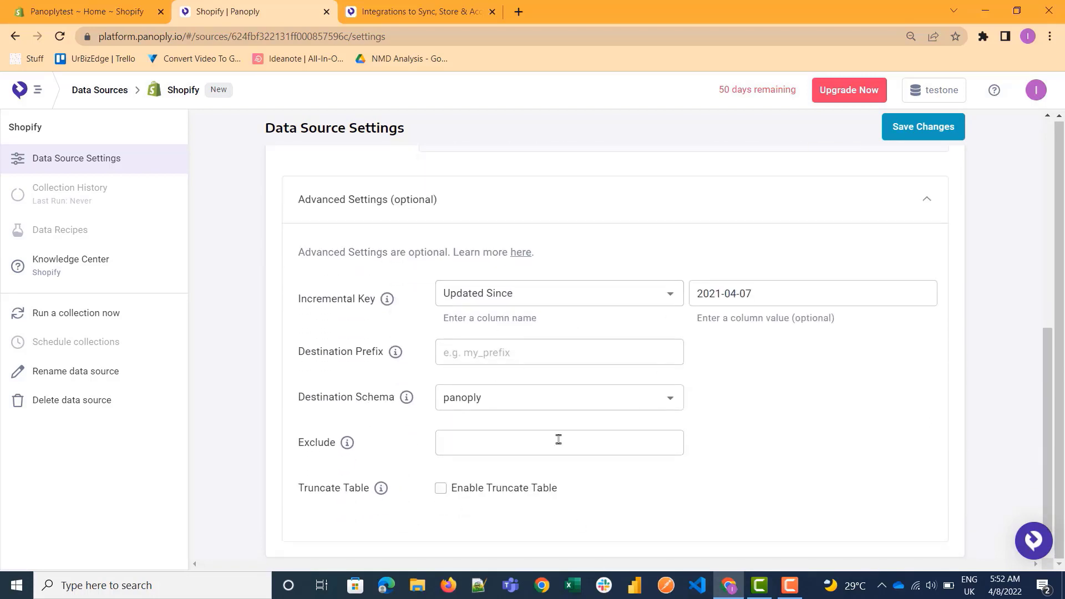
scroll(543, 388, "up", 3)
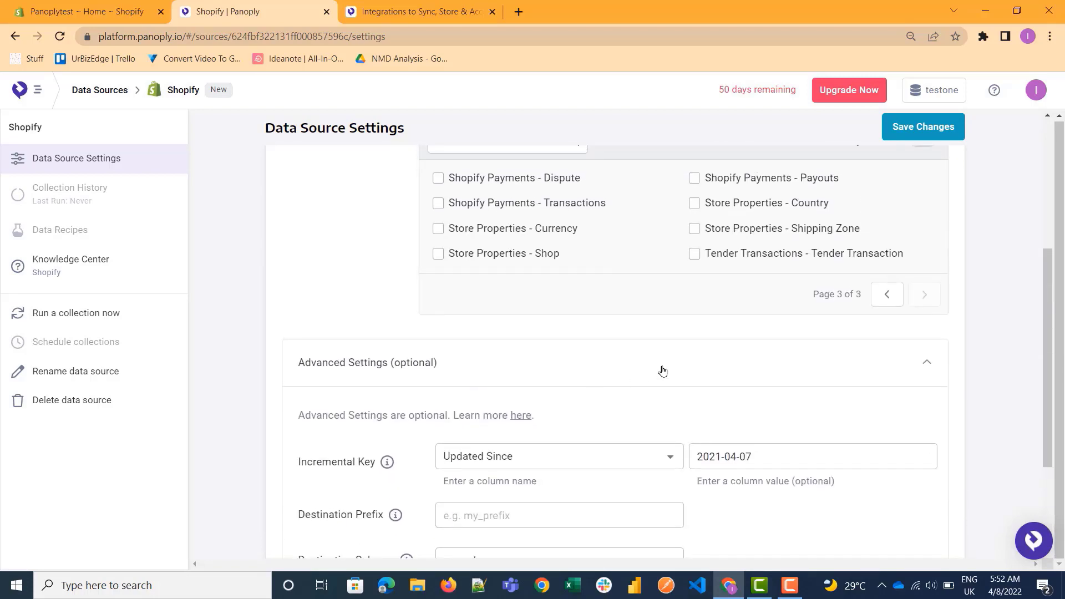
scroll(662, 371, "up", 5)
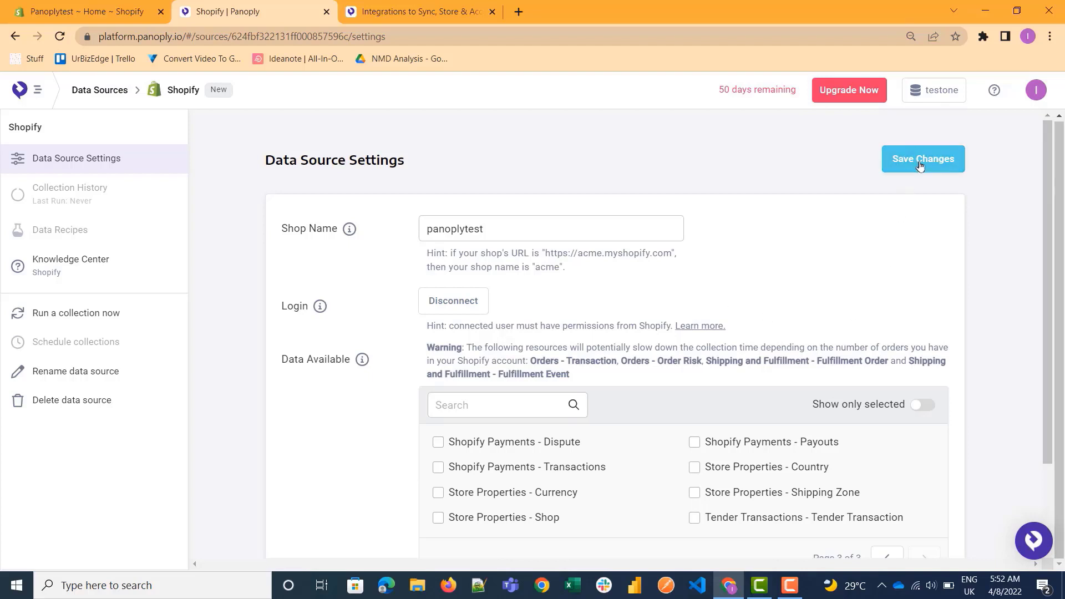
left_click(919, 165)
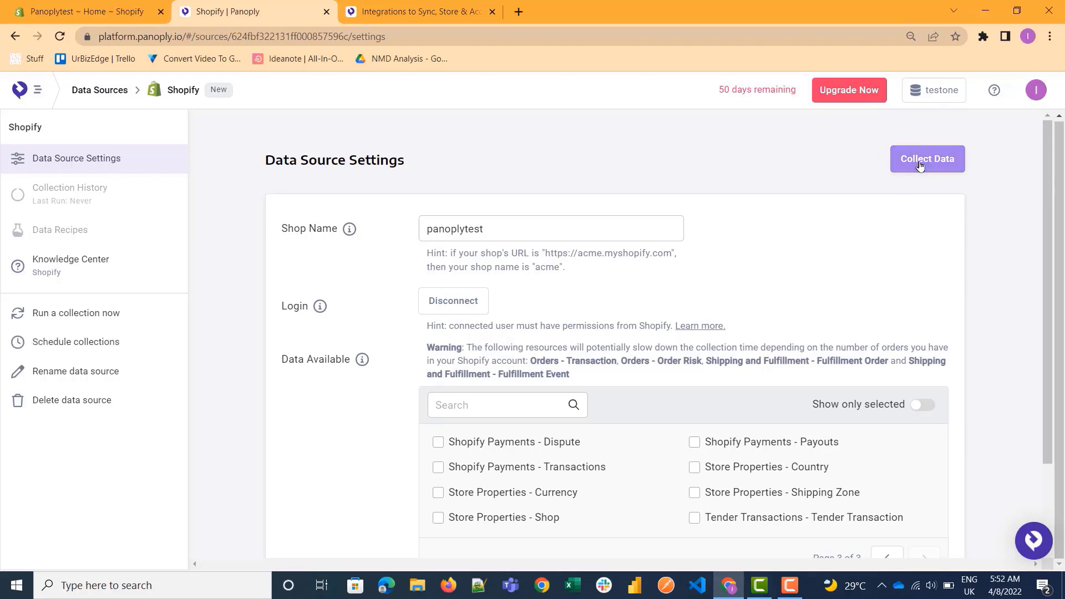
Collect the Shopify data and open the collected tables in a new browser tab.
left_click(901, 167)
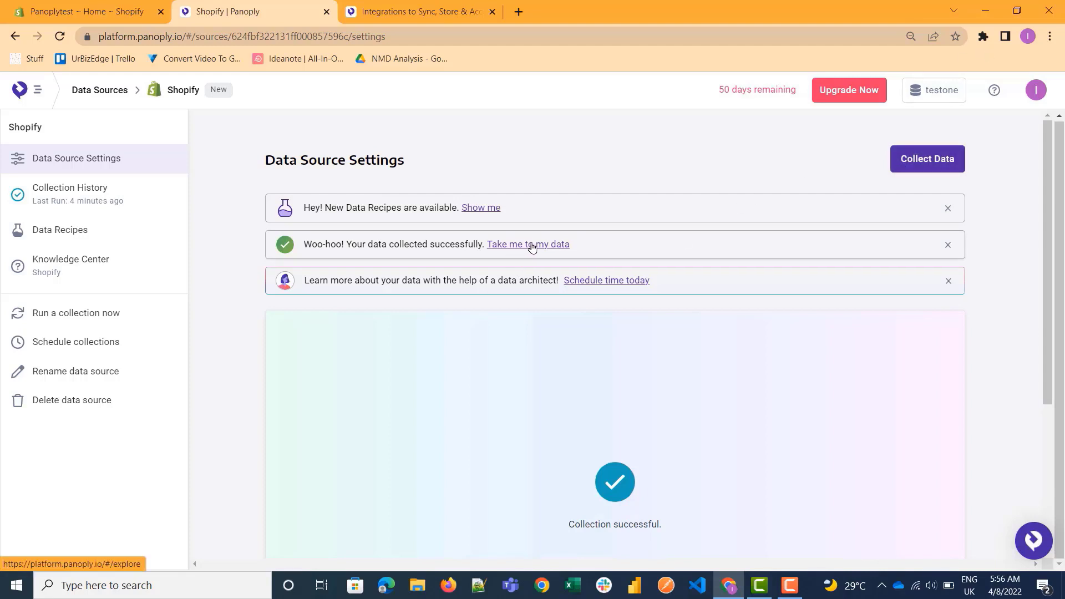
right_click(502, 251)
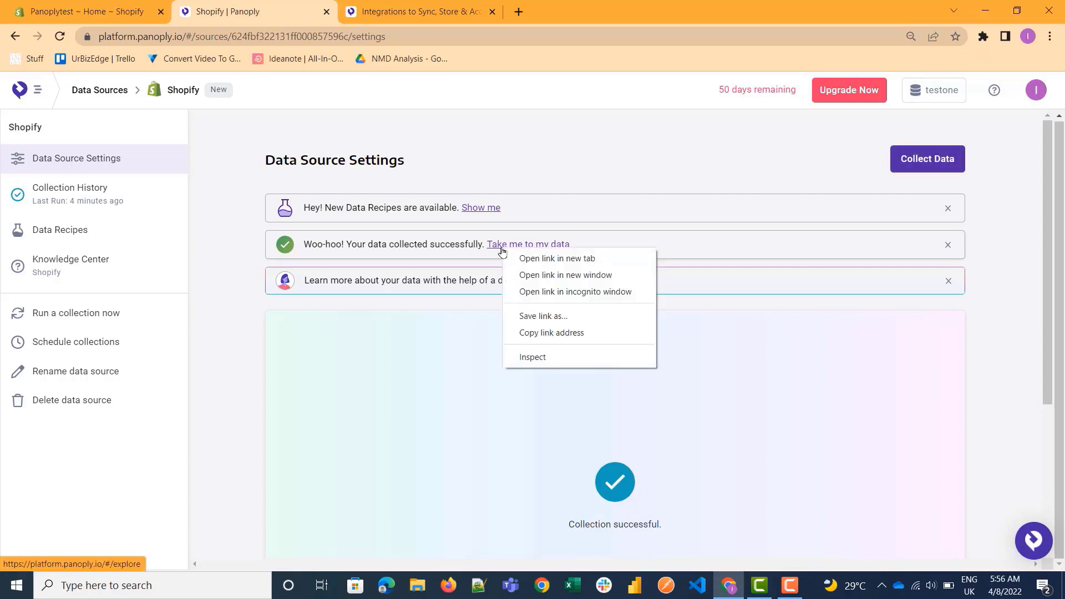
left_click(557, 259)
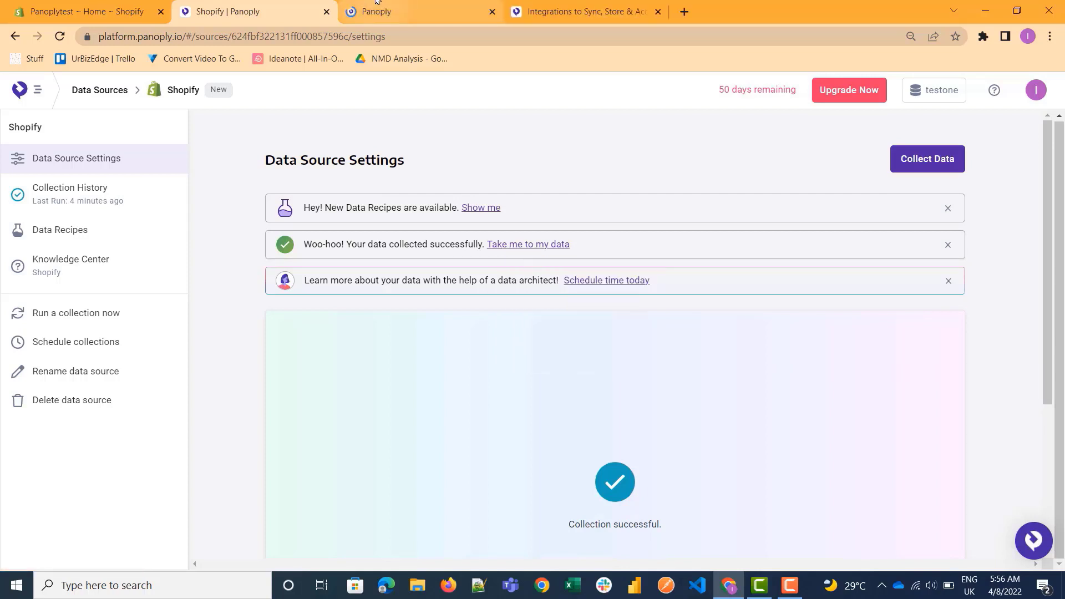
key("ctrl+Tab")
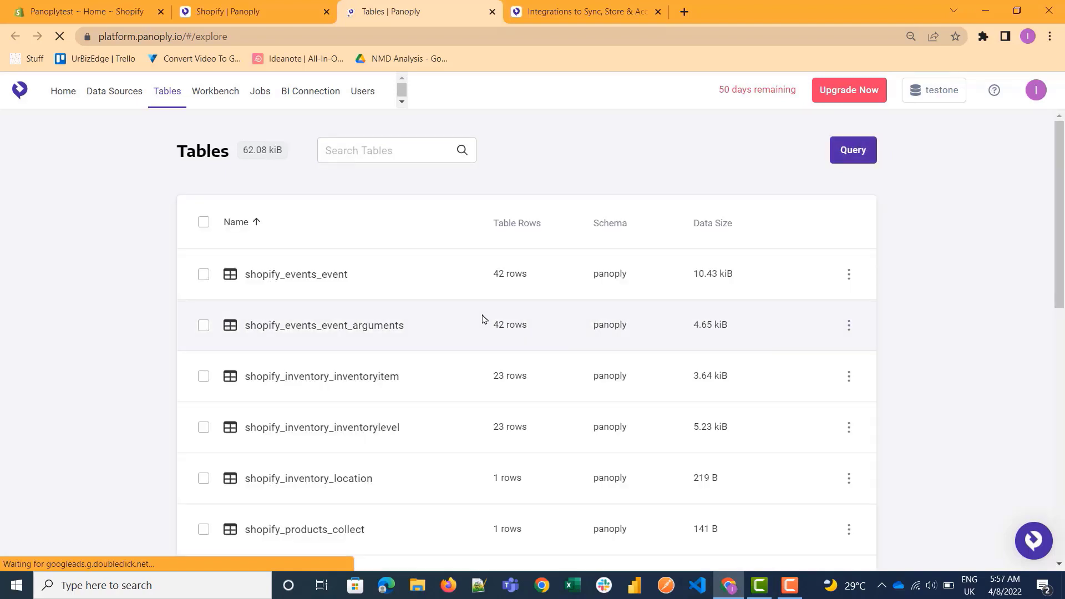
scroll(482, 319, "down", 10)
scroll(483, 319, "up", 12)
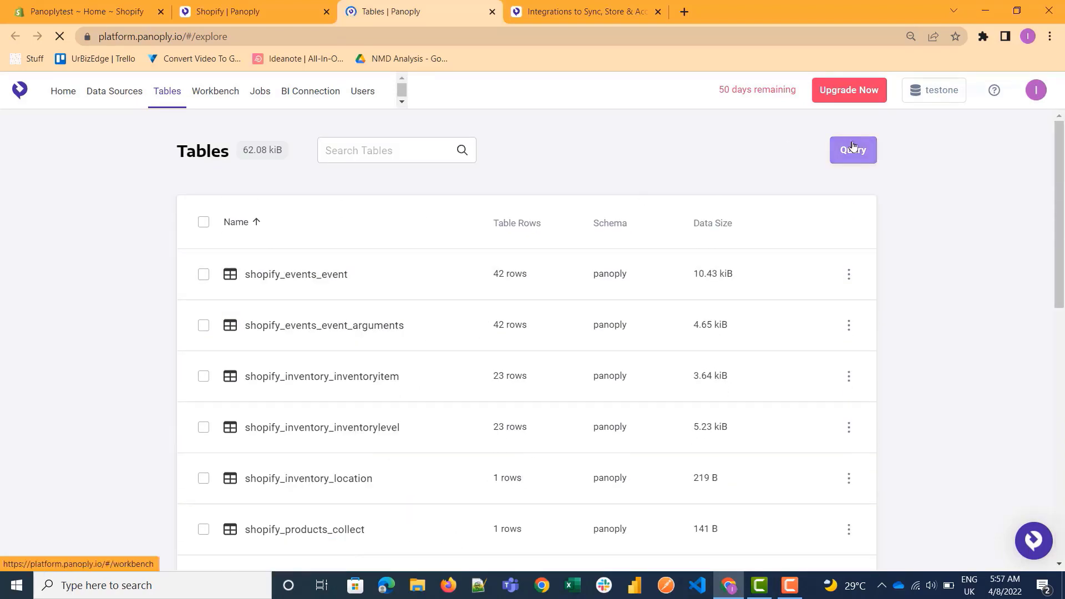
Try out the auto-collection setting in the Shopify data source's collection schedule and cancel the change.
left_click(274, 1)
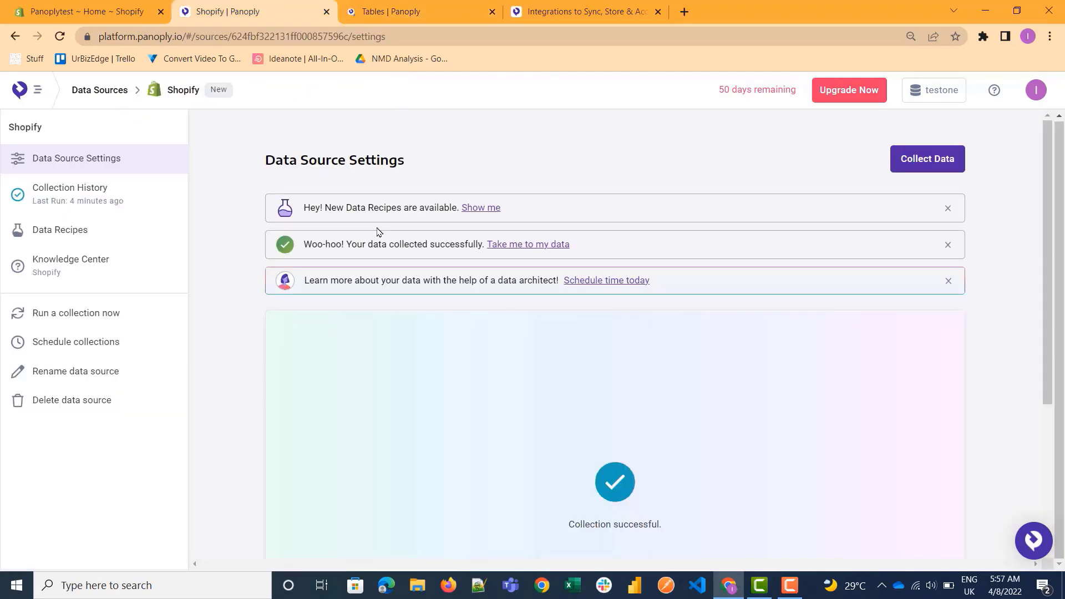
left_click(108, 352)
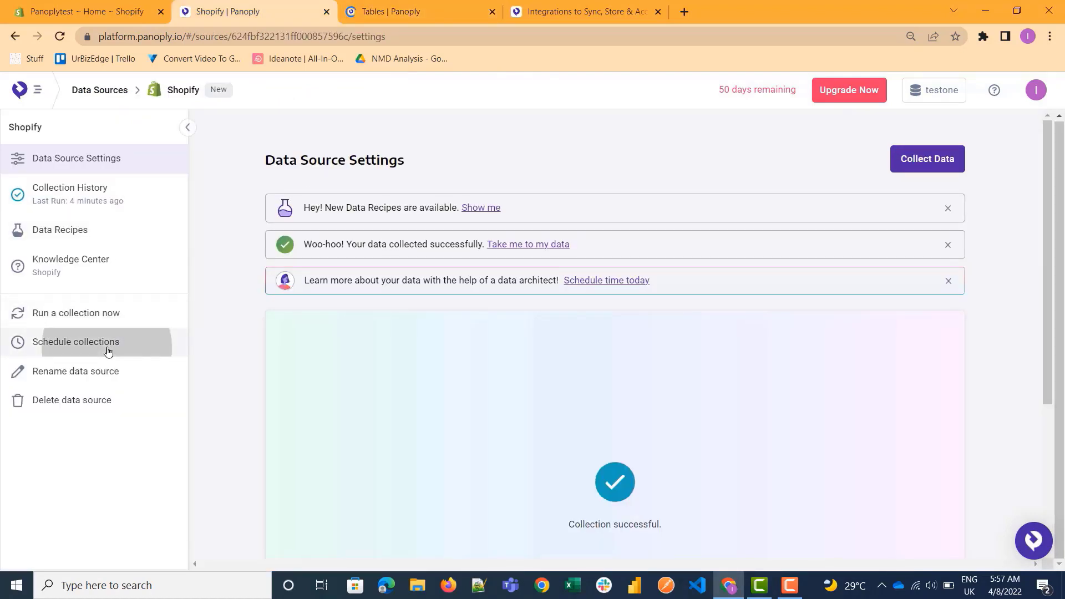
left_click(387, 250)
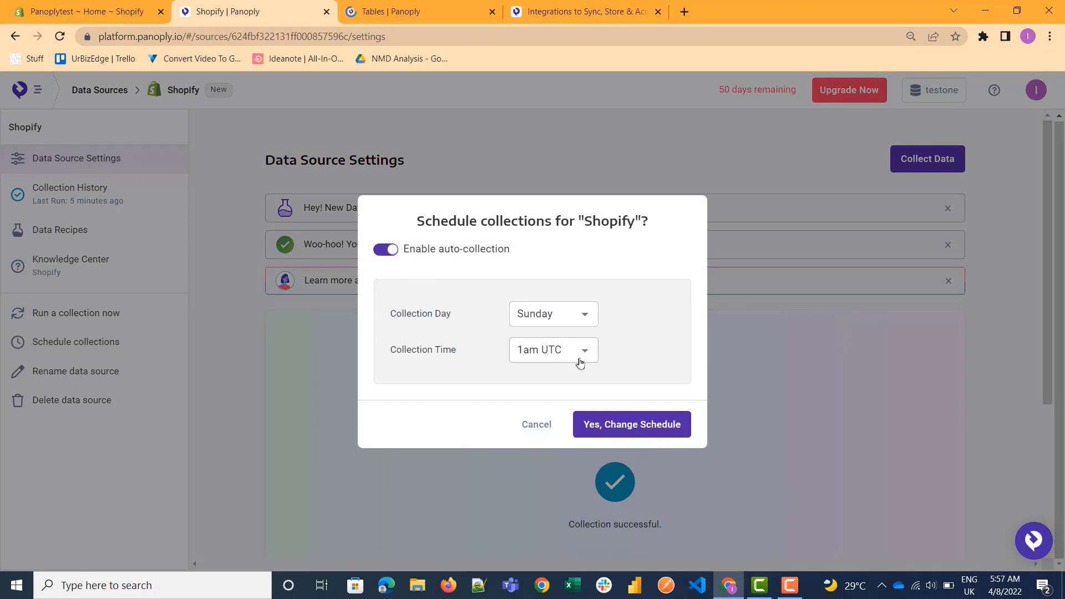
left_click(385, 249)
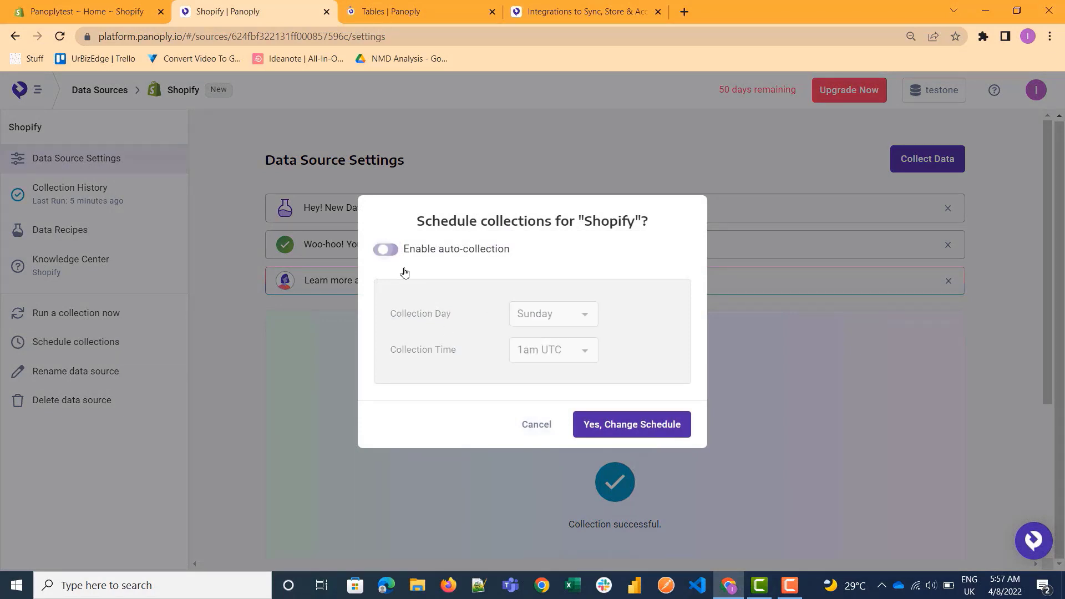
left_click(533, 427)
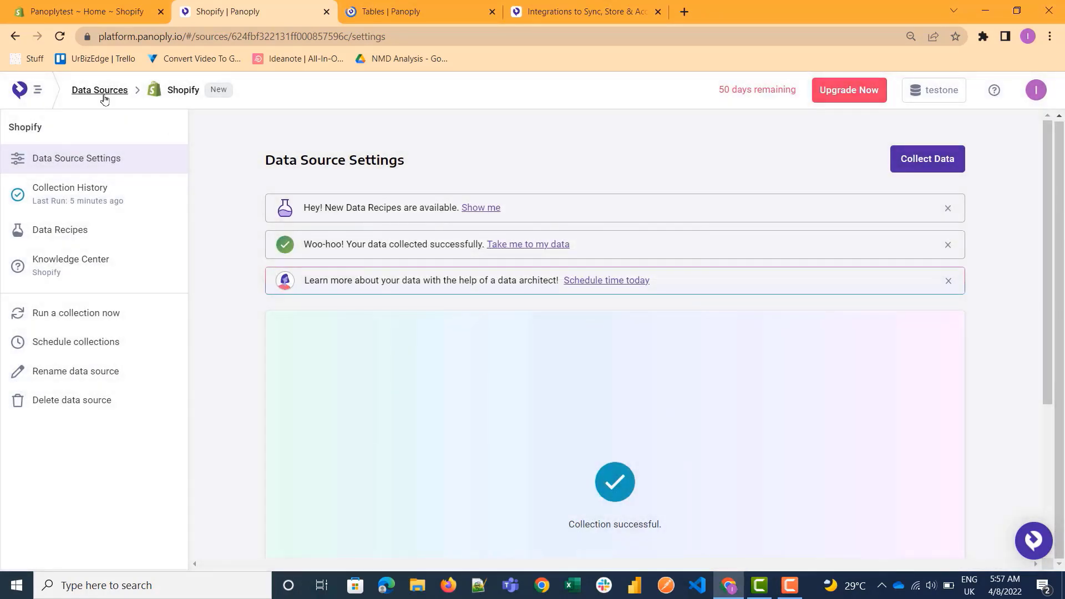
Open Panoply's BI connection details, and switch to a blank report in Power BI Desktop.
left_click(104, 96)
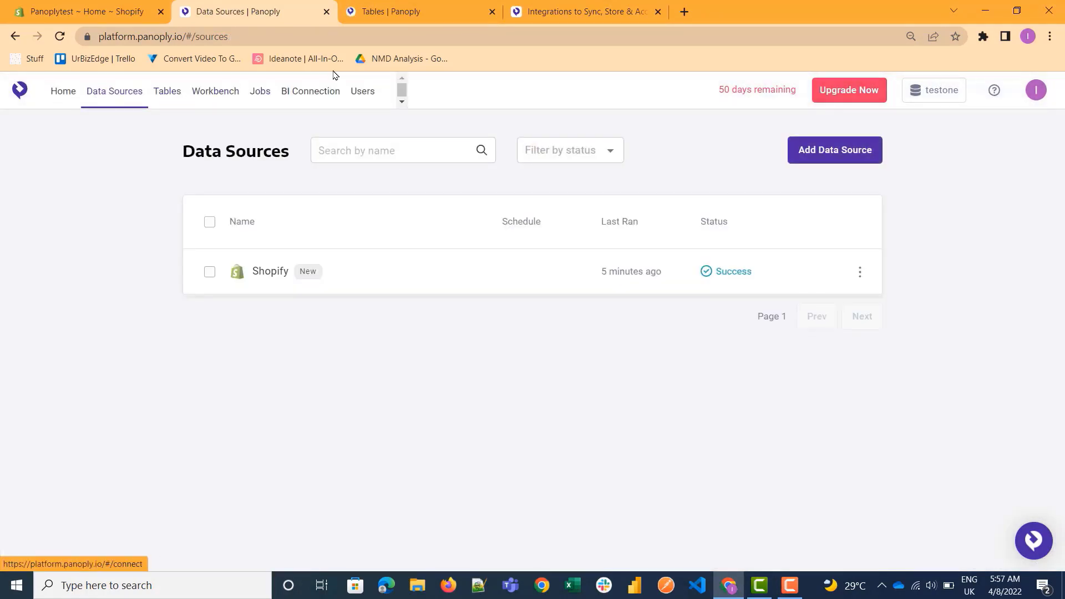
left_click(315, 96)
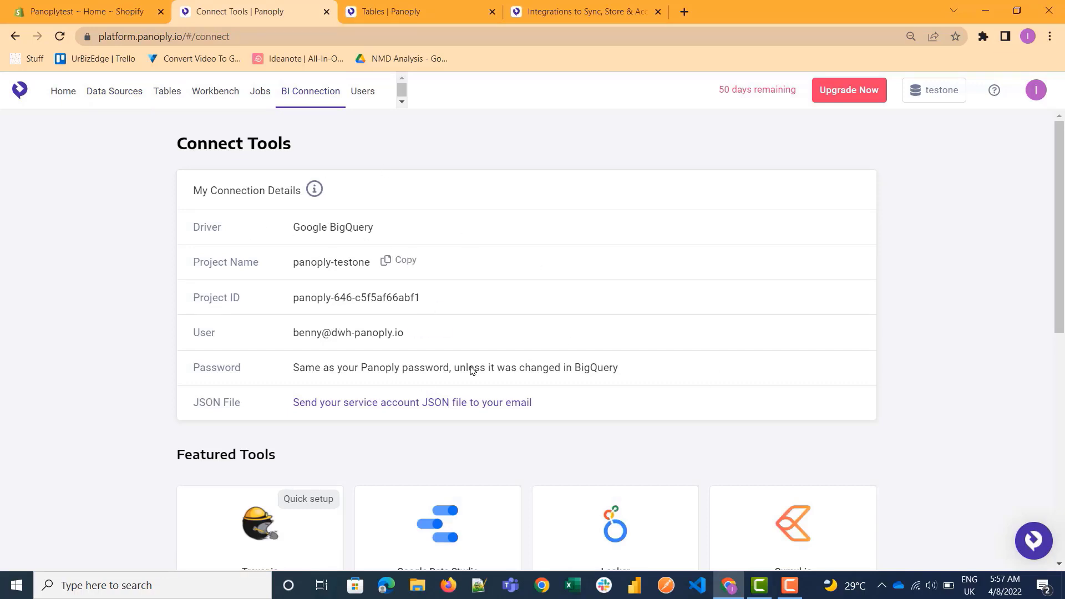
left_click(636, 591)
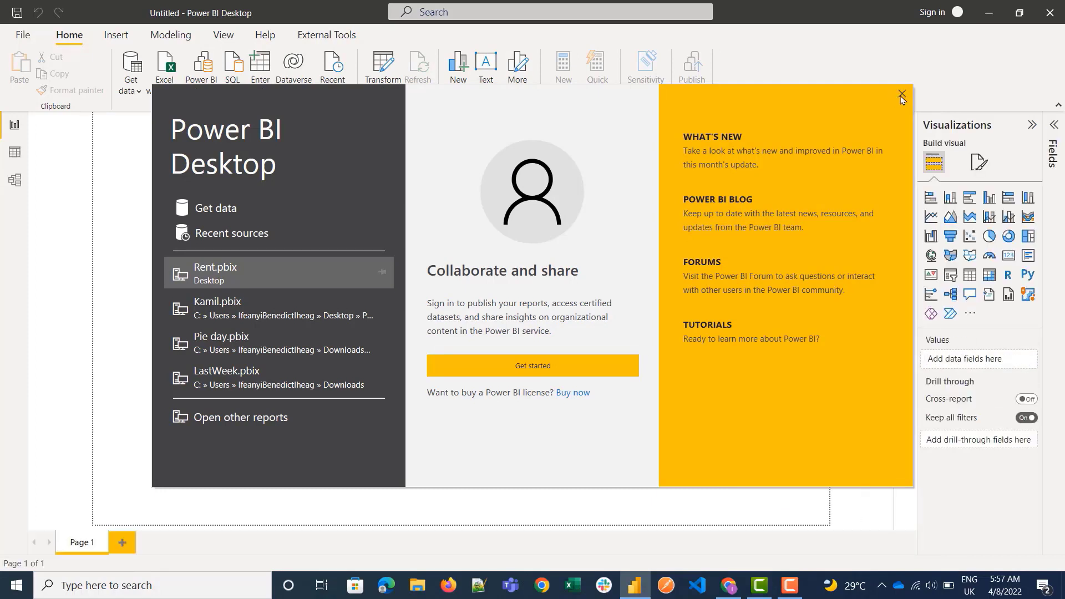
left_click(901, 95)
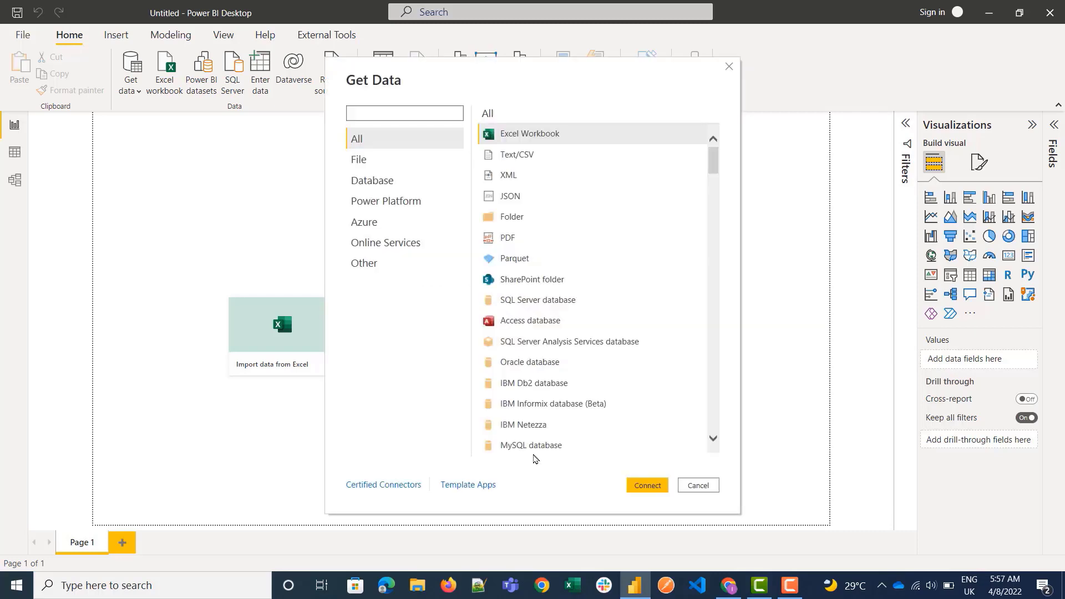
Search the data connectors for "google big" and start a Google BigQuery connection with the default options.
left_click(379, 115)
type("google big")
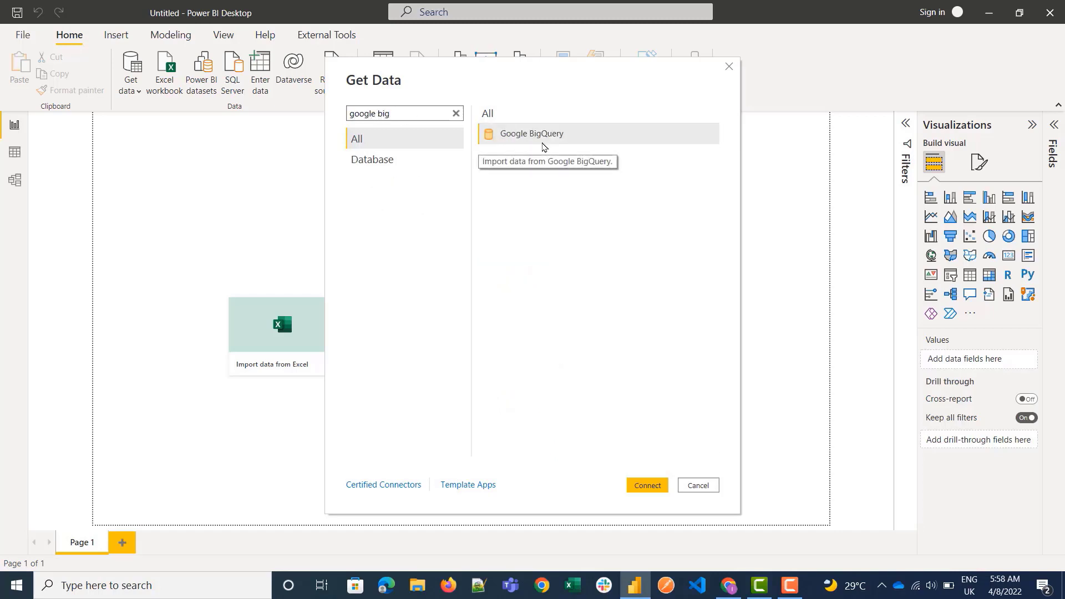
left_click(570, 136)
left_click(659, 486)
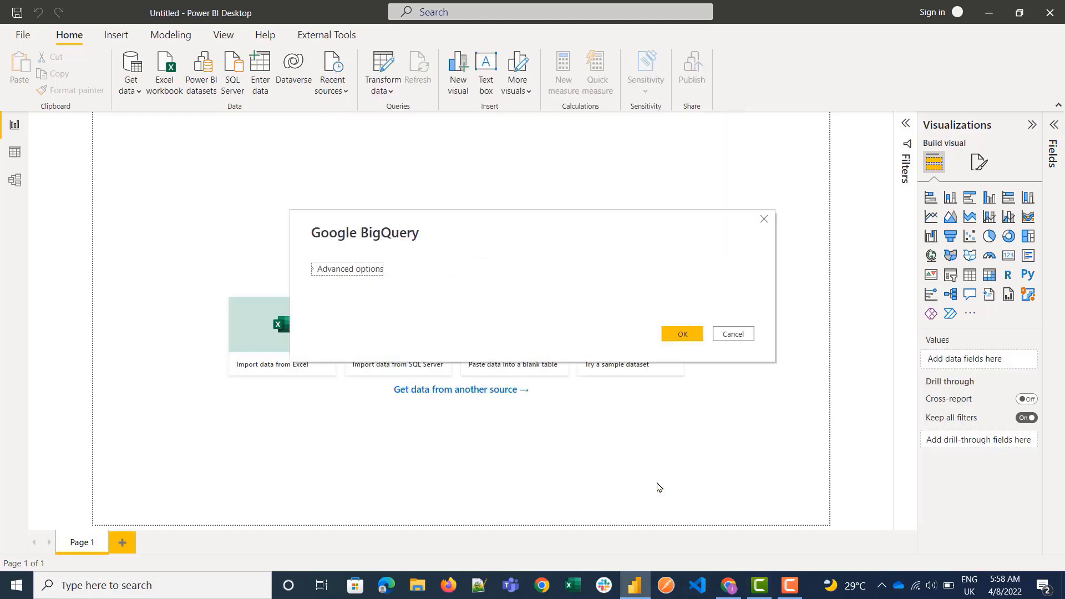
left_click(690, 334)
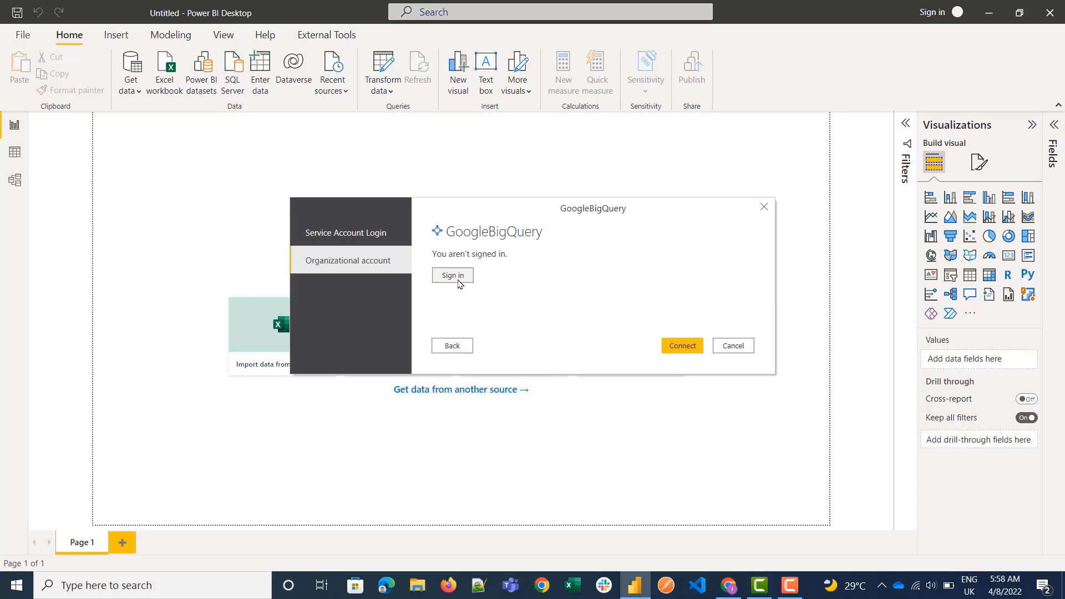
Start the organizational account sign-in for Google BigQuery and look up the connection user in Panoply's connection details.
left_click(458, 281)
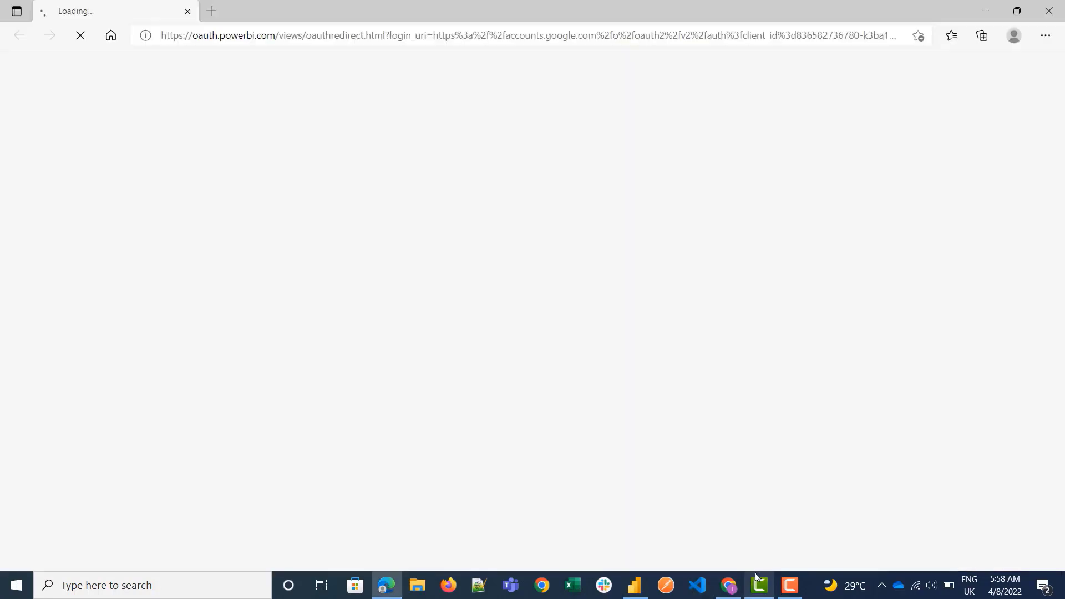
mouse_move(732, 587)
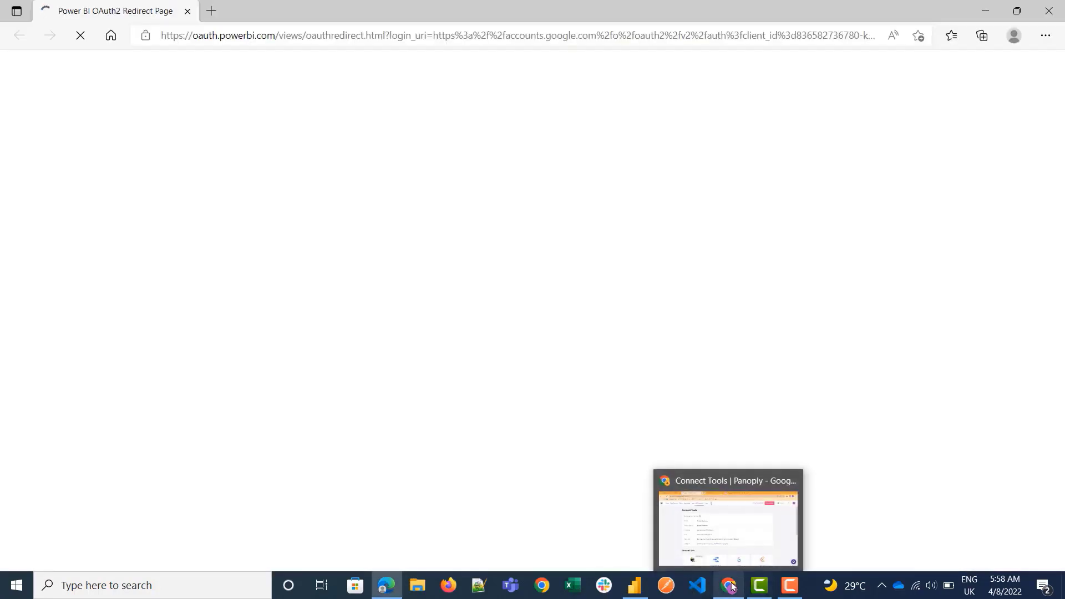
left_click(722, 540)
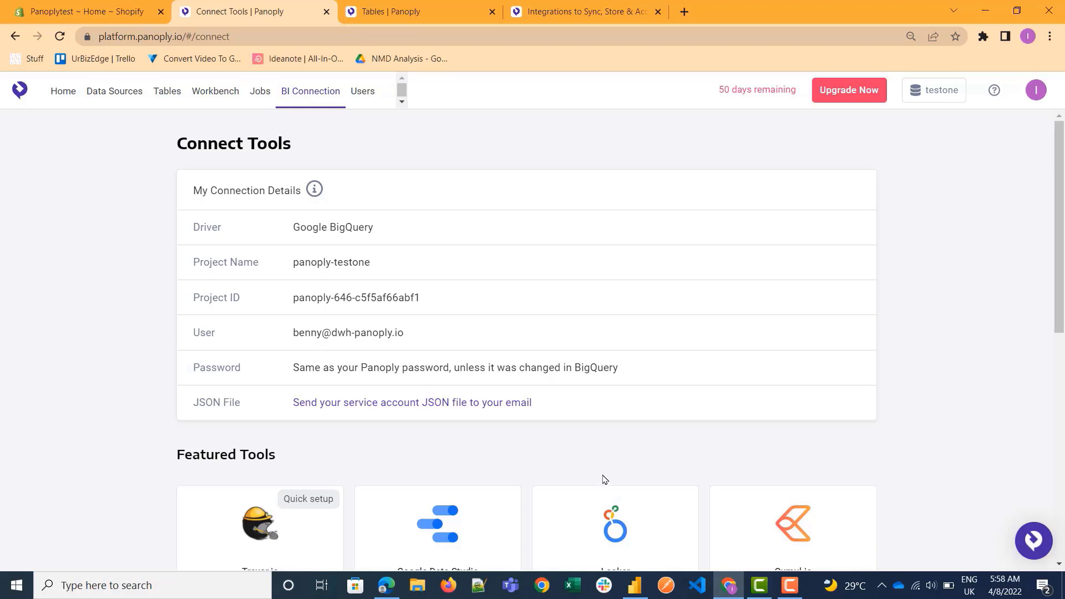
left_click(634, 585)
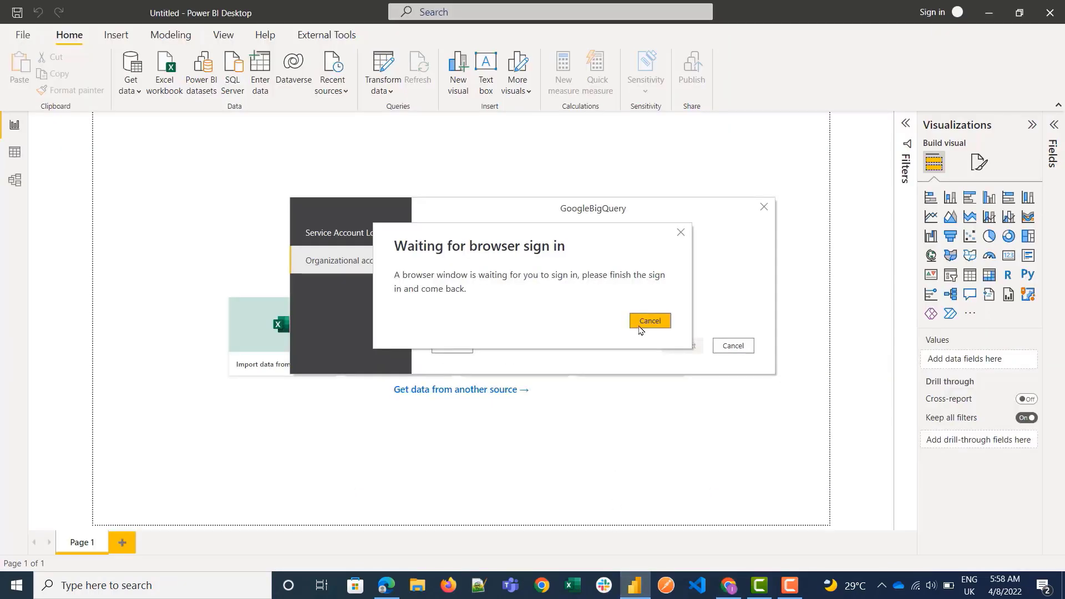
left_click(387, 585)
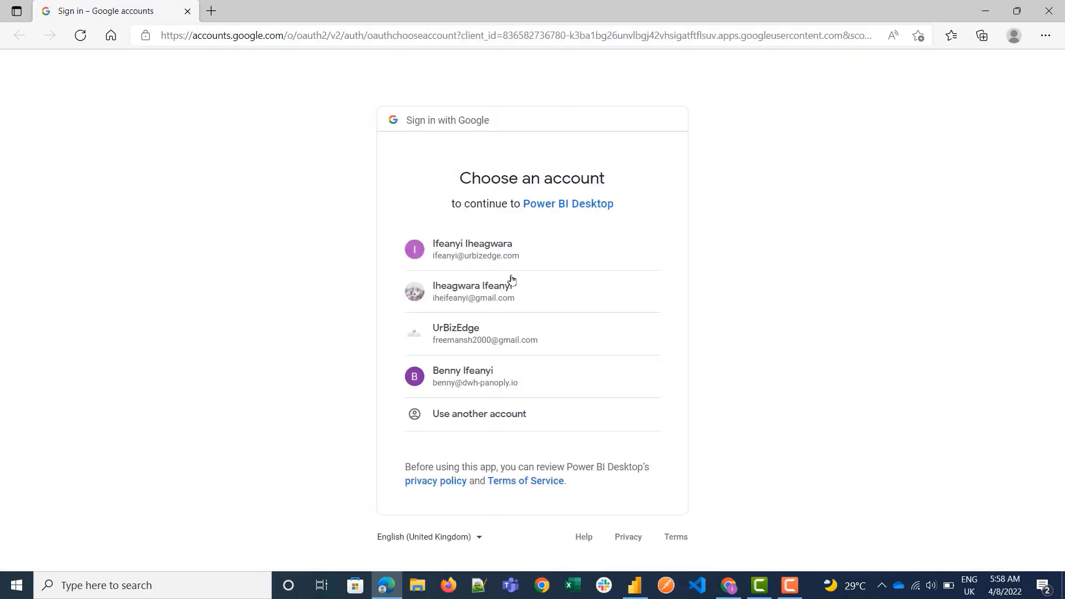
Sign in with the Google account matching the Panoply connection user, allow Power BI Desktop access, and connect to BigQuery.
left_click(514, 394)
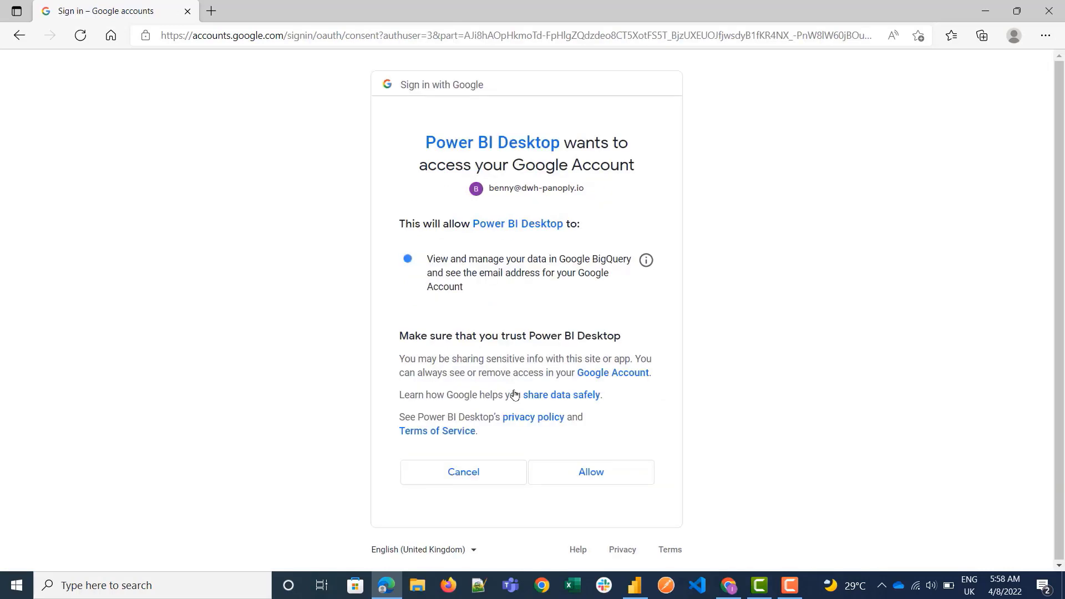
left_click(583, 486)
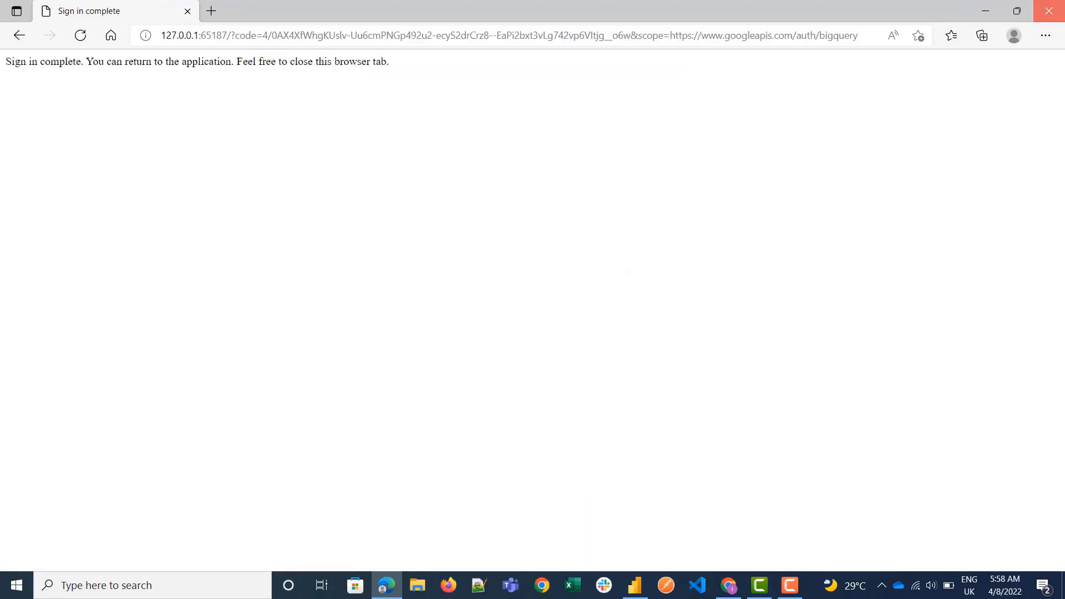
left_click(1048, 10)
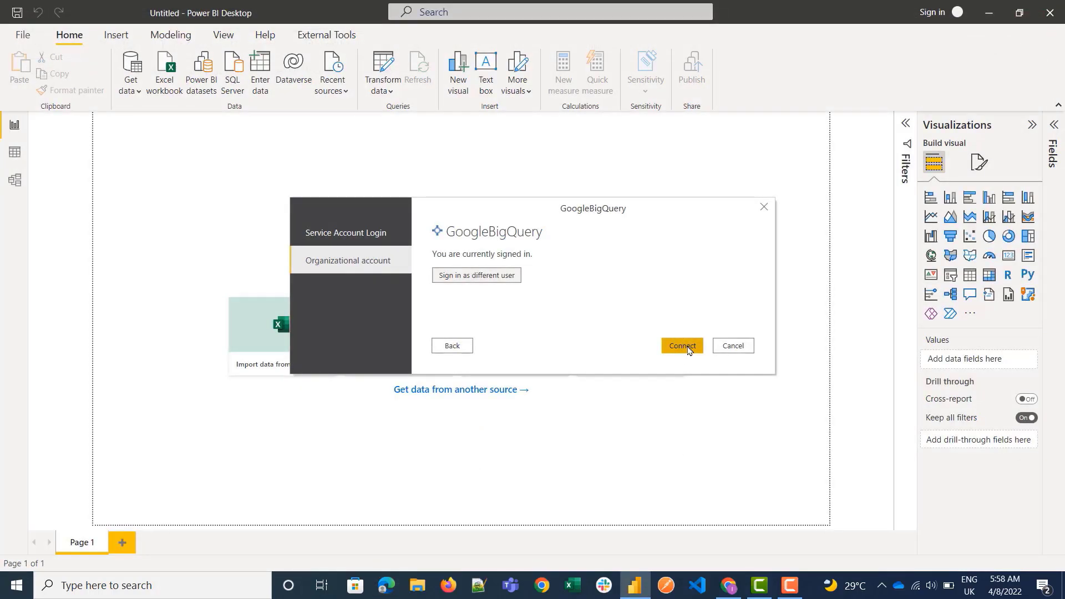
left_click(687, 348)
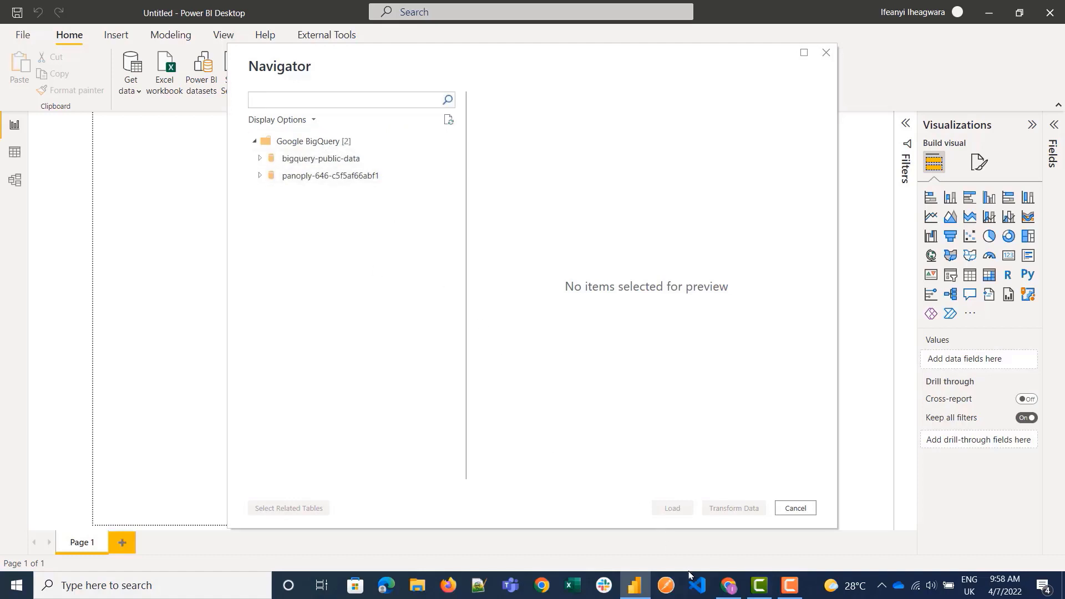
Check the project ID in Panoply's connection details and expand the matching project in the Power BI Navigator.
left_click(728, 585)
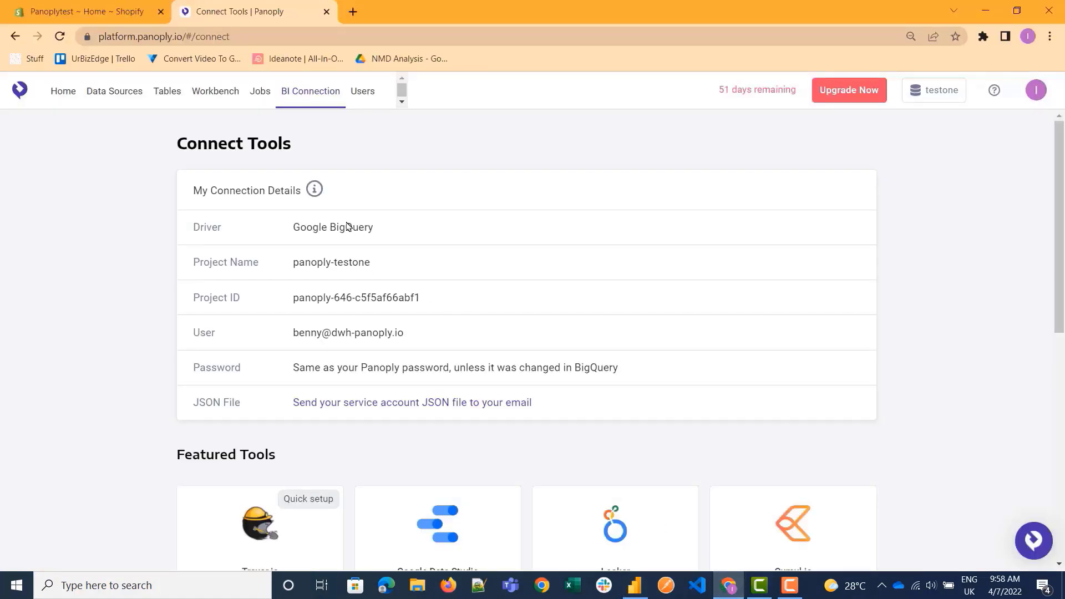
mouse_move(367, 268)
mouse_move(443, 341)
left_click(635, 585)
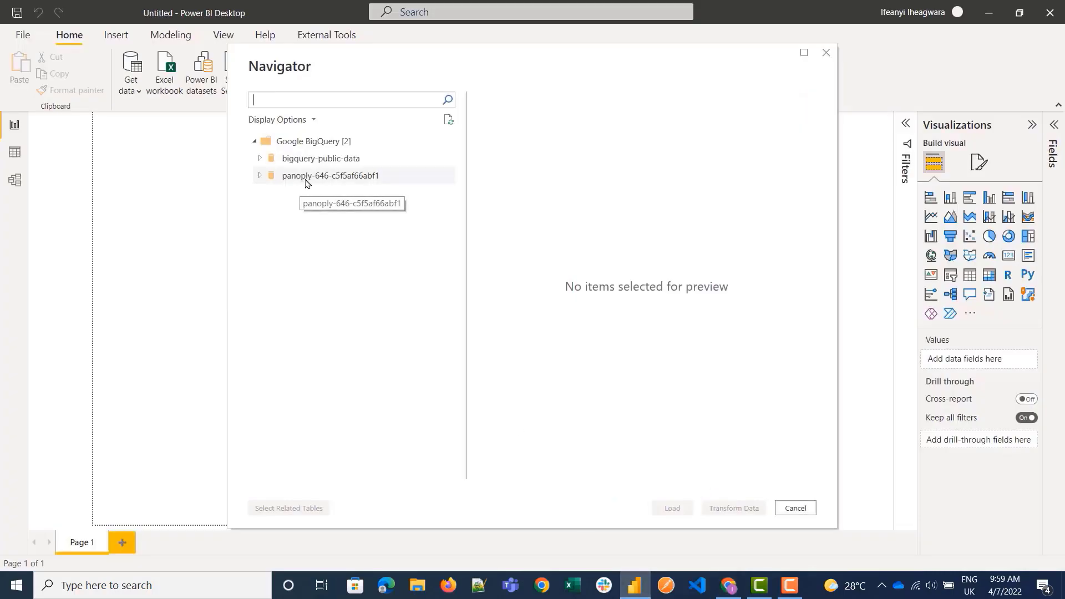
left_click(258, 179)
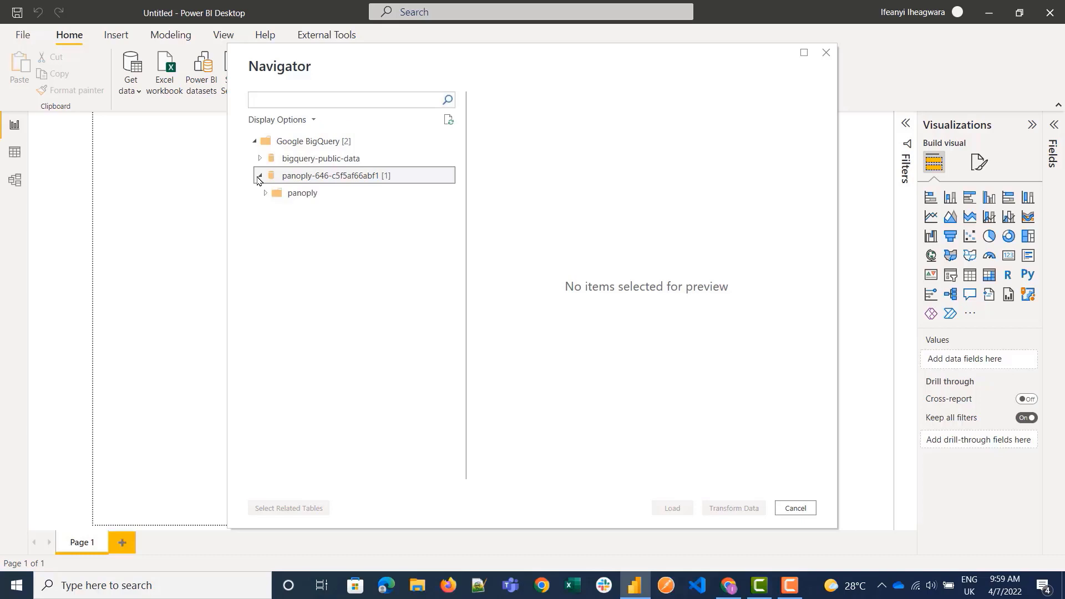
Expand the panoply dataset and select its first eleven tables, from shopify_events_event through shopify_products_product_image_variant_ids.
left_click(265, 195)
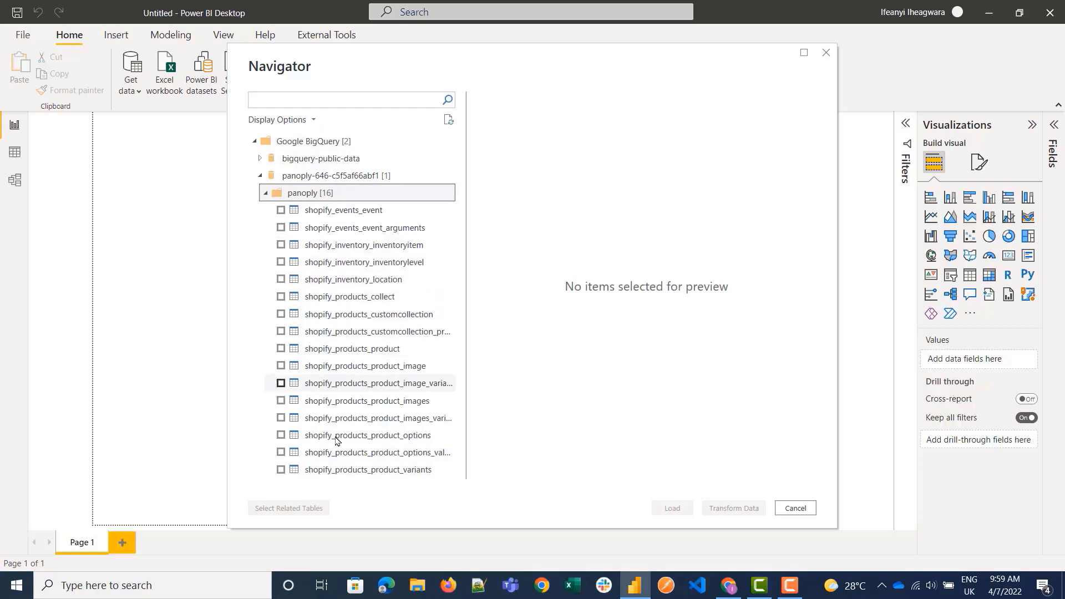
left_click(280, 210)
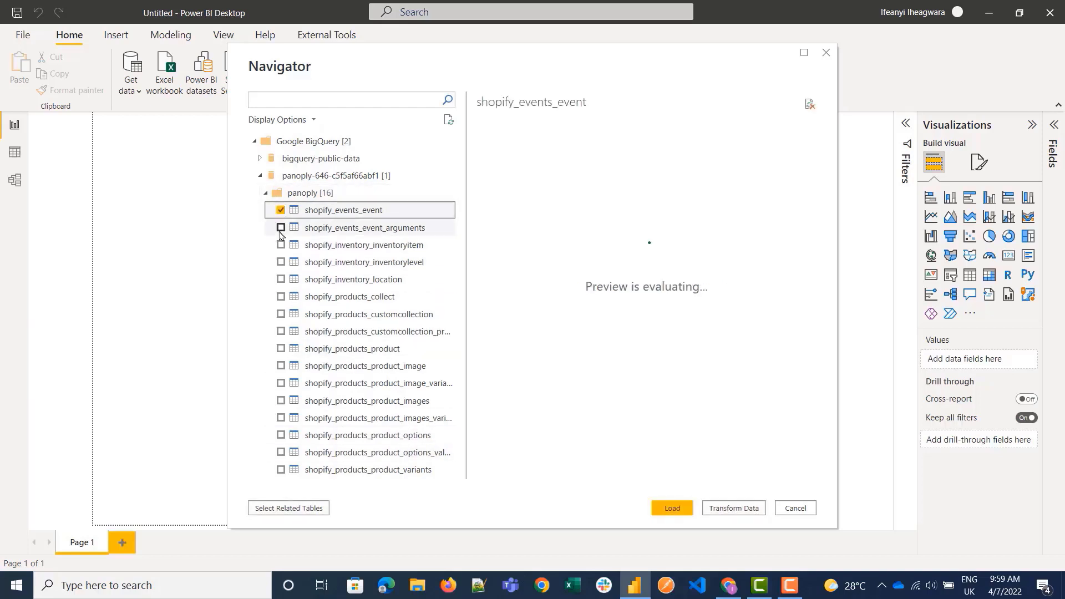
left_click(280, 228)
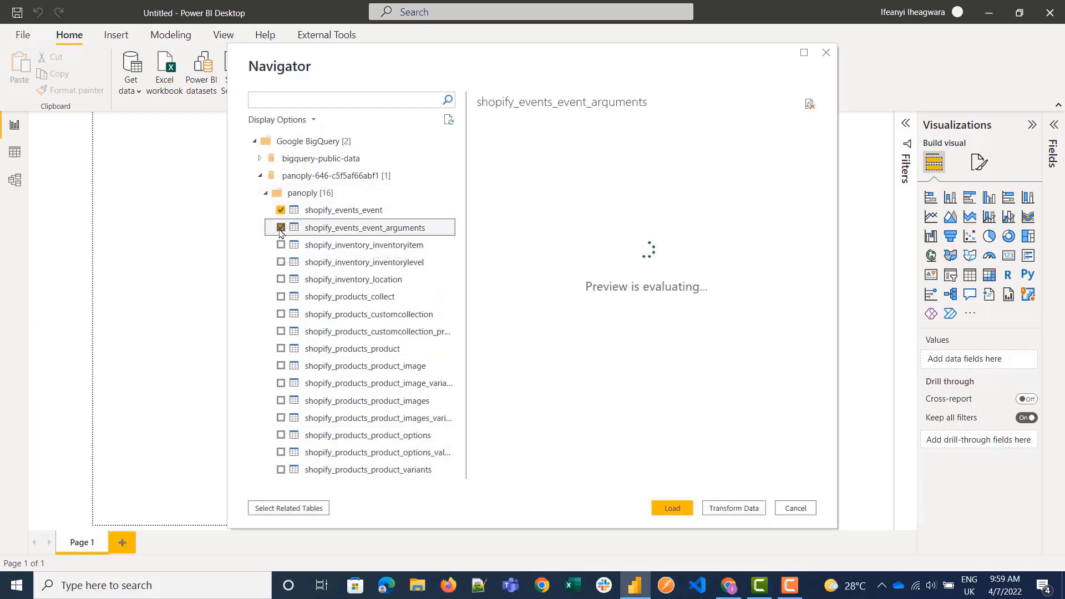
left_click(280, 244)
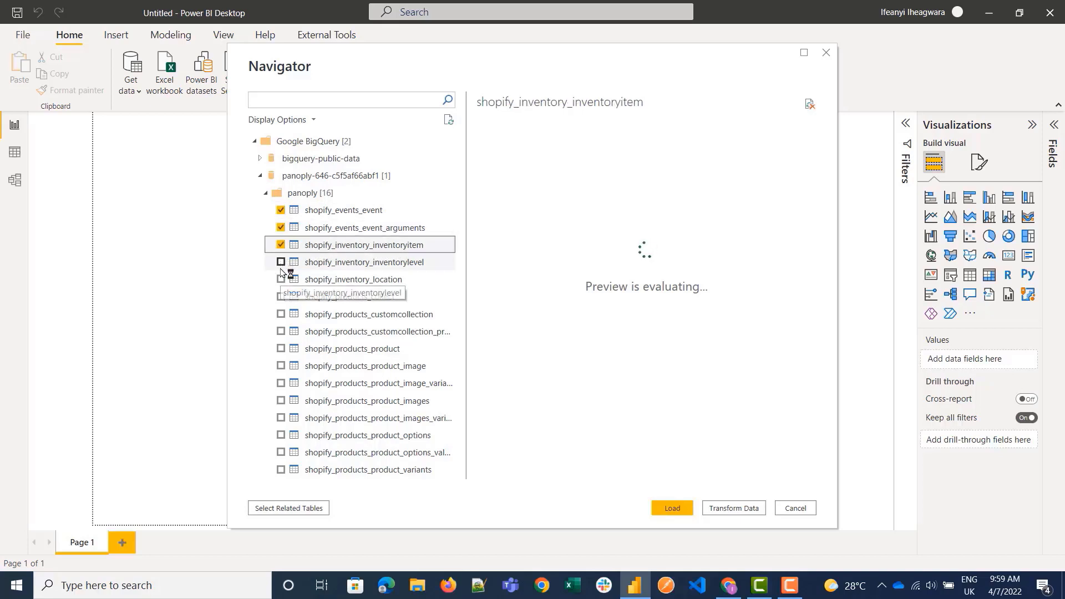
left_click(281, 263)
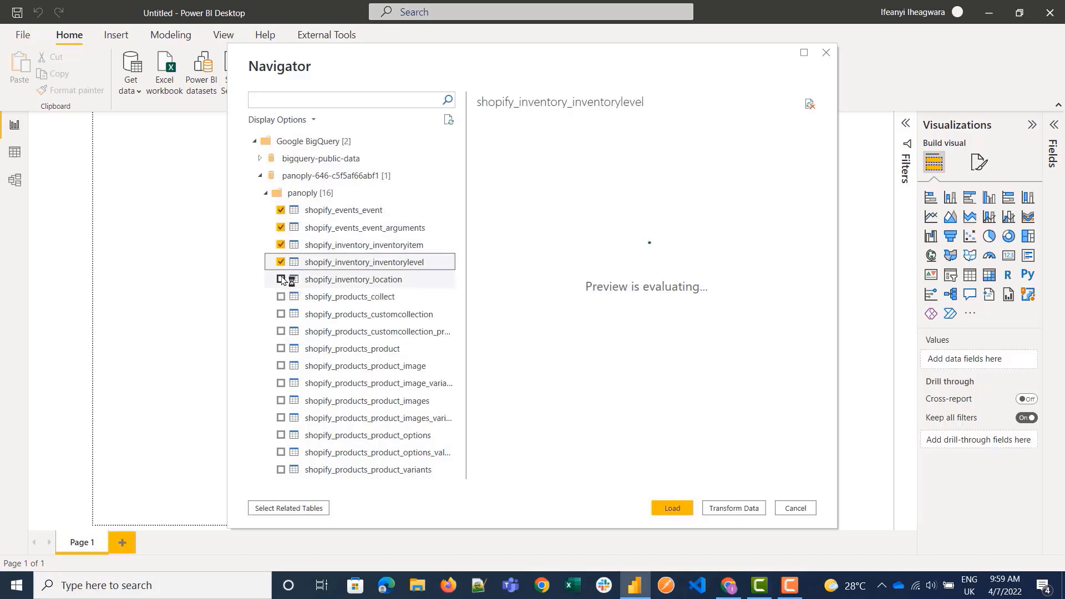
left_click(281, 279)
left_click(280, 296)
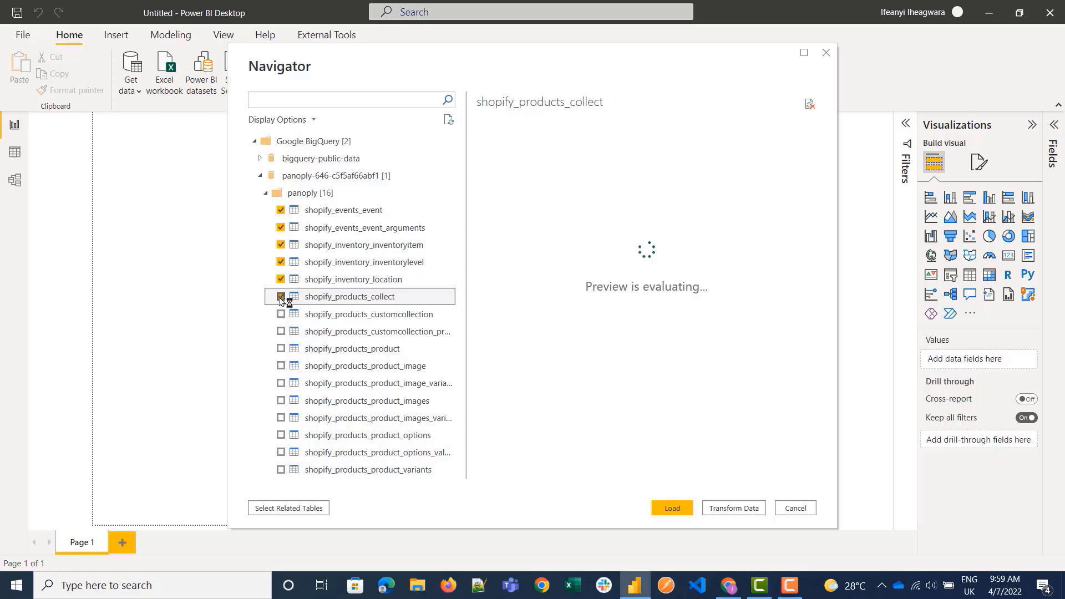
left_click(281, 314)
left_click(281, 331)
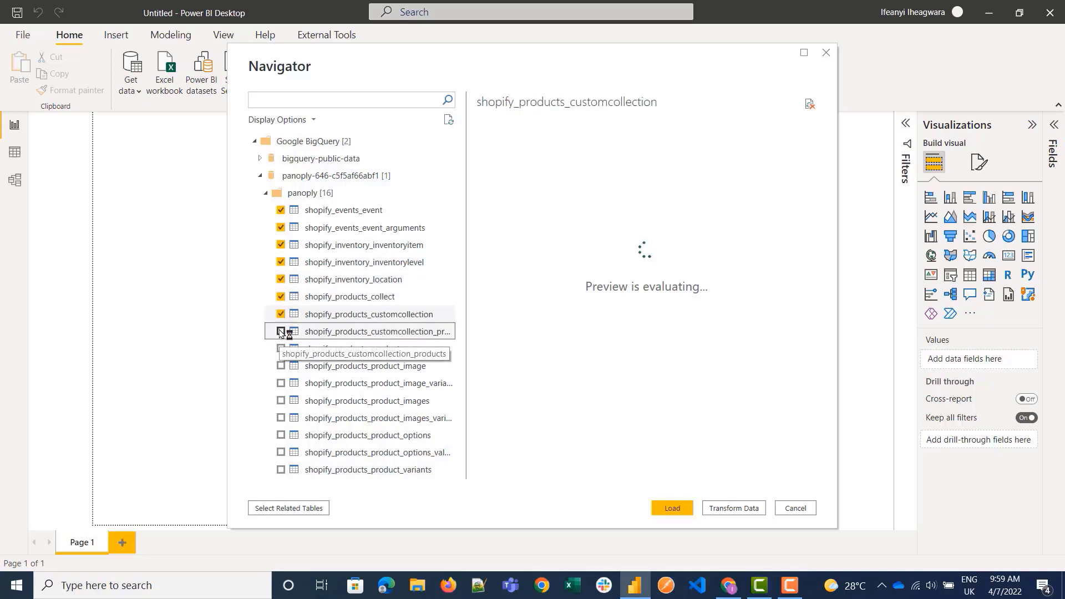
left_click(280, 348)
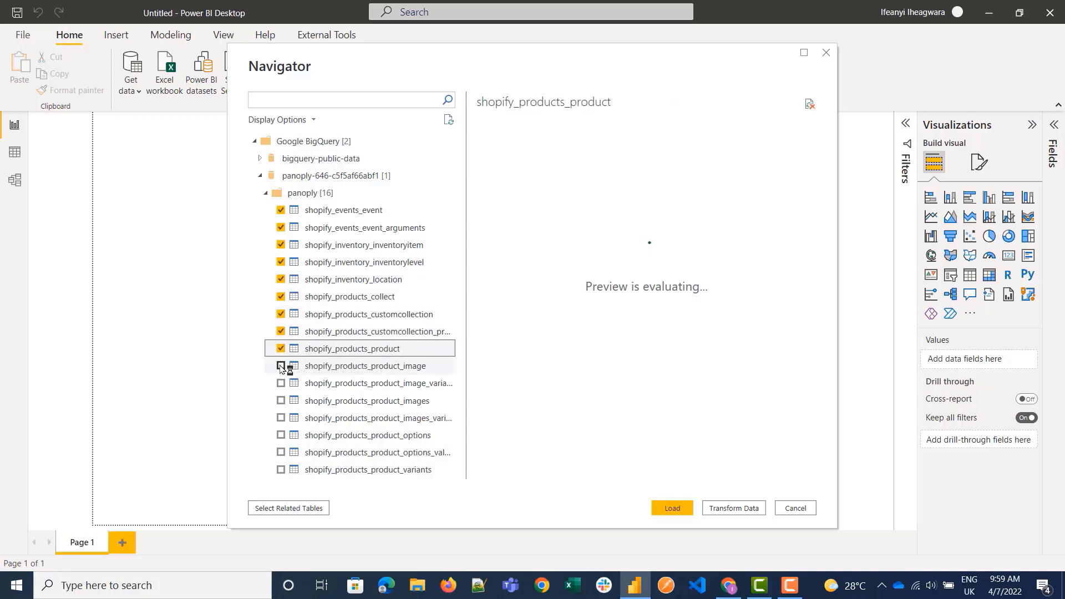
left_click(281, 366)
left_click(281, 383)
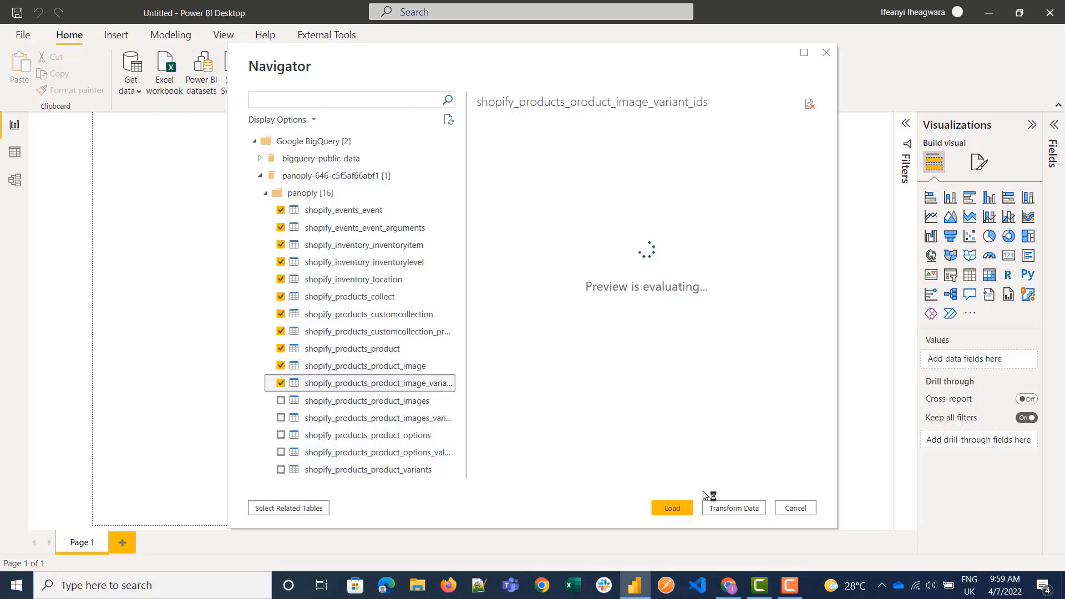
Open the selected tables for data transformation, connecting to the source with DirectQuery.
left_click(745, 508)
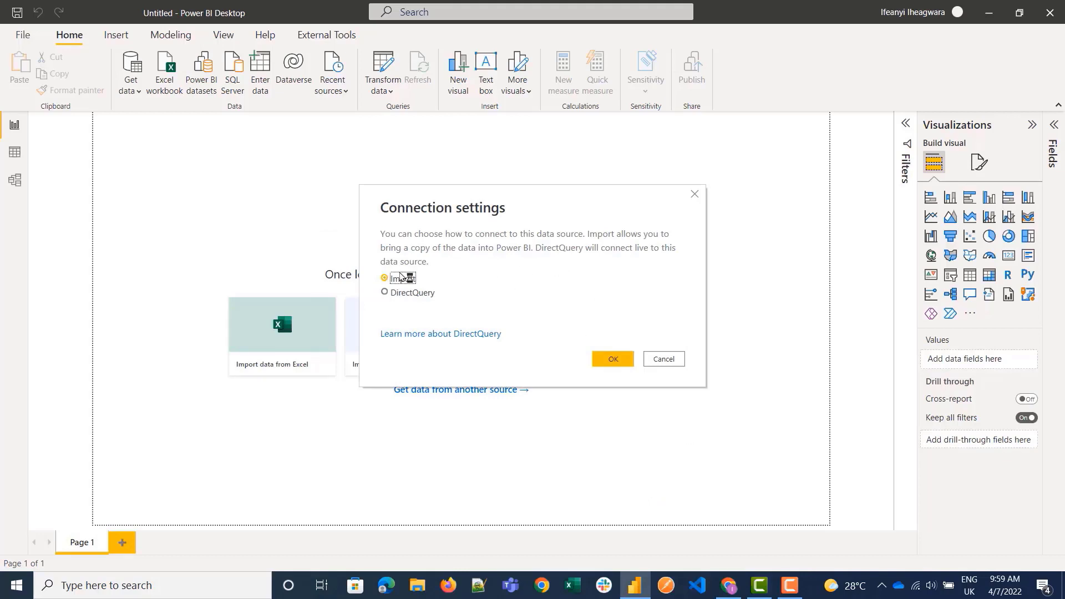
left_click(432, 293)
left_click(610, 357)
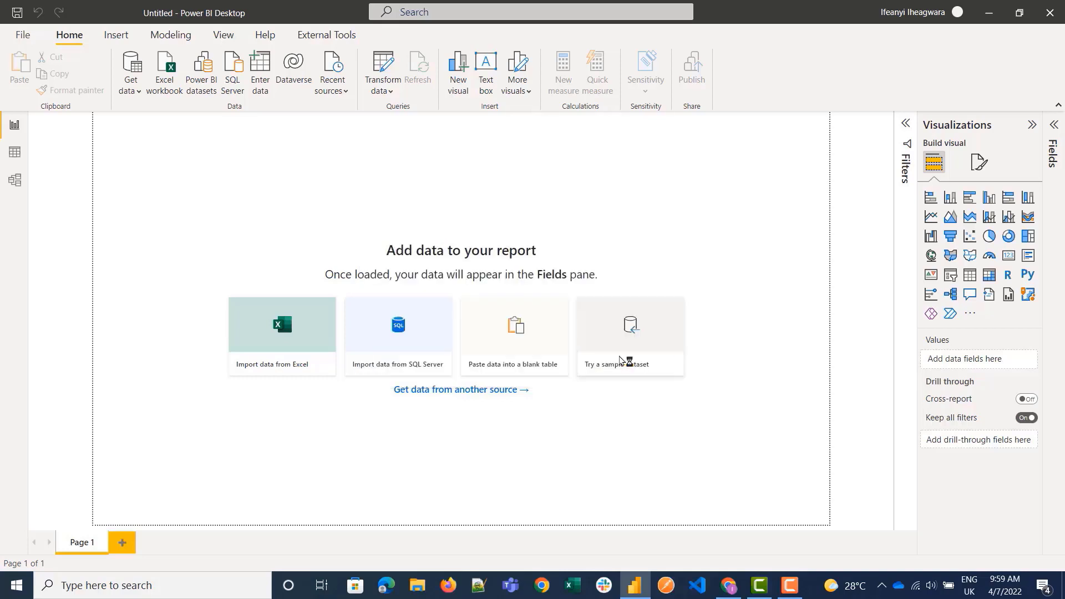